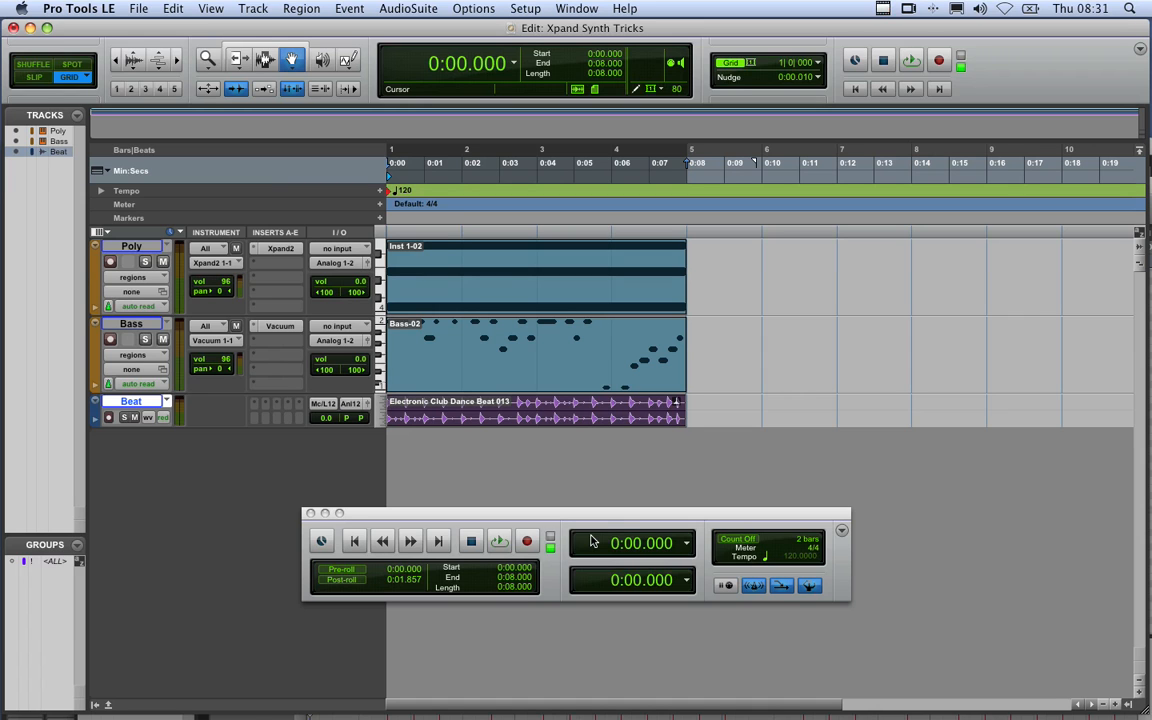
Play the four-bar arrangement of all tracks from the start, and stop playback.
{"action": "key", "text": "space"}
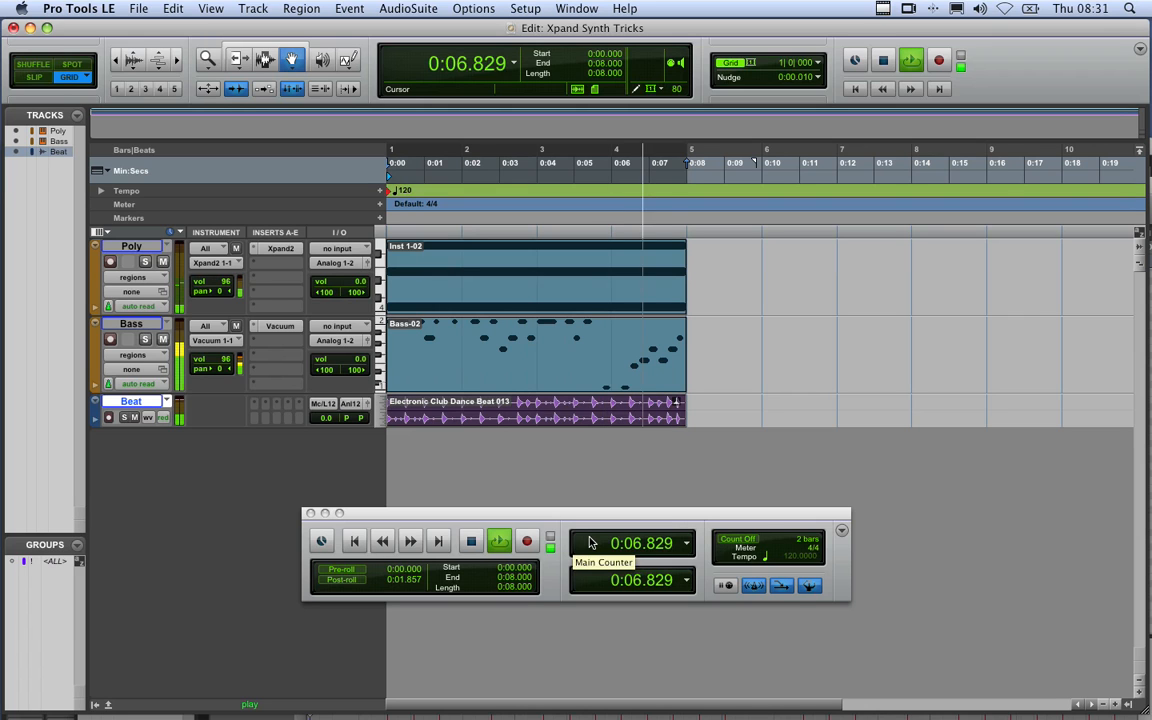
{"action": "key", "text": "space"}
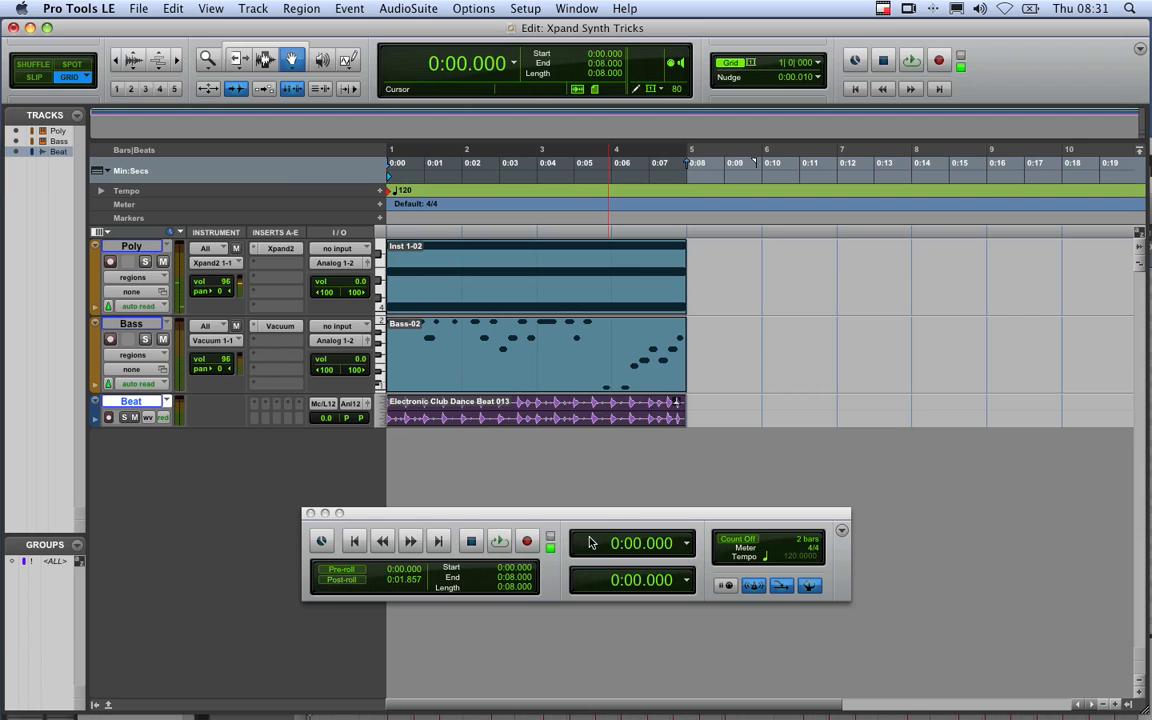
Solo the Poly track, increase its height, and play the arrangement from the start.
{"action": "left_click", "coordinate": [146, 261]}
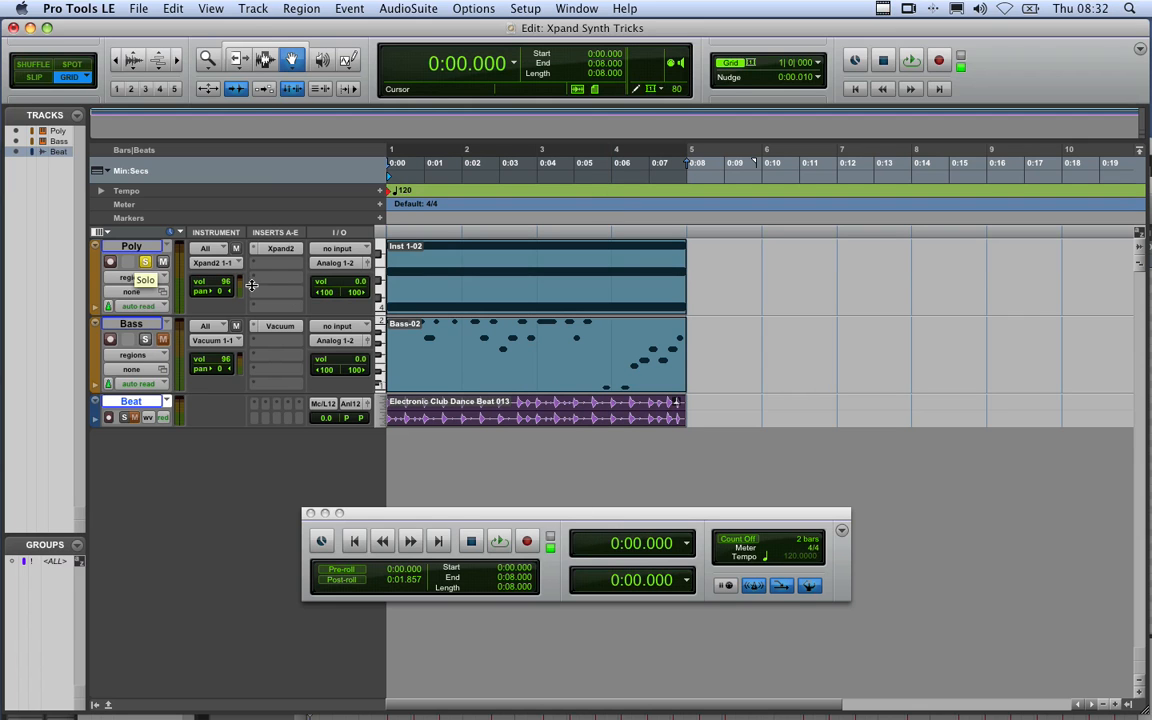
{"action": "left_click_drag", "start_coordinate": [322, 313], "coordinate": [322, 442]}
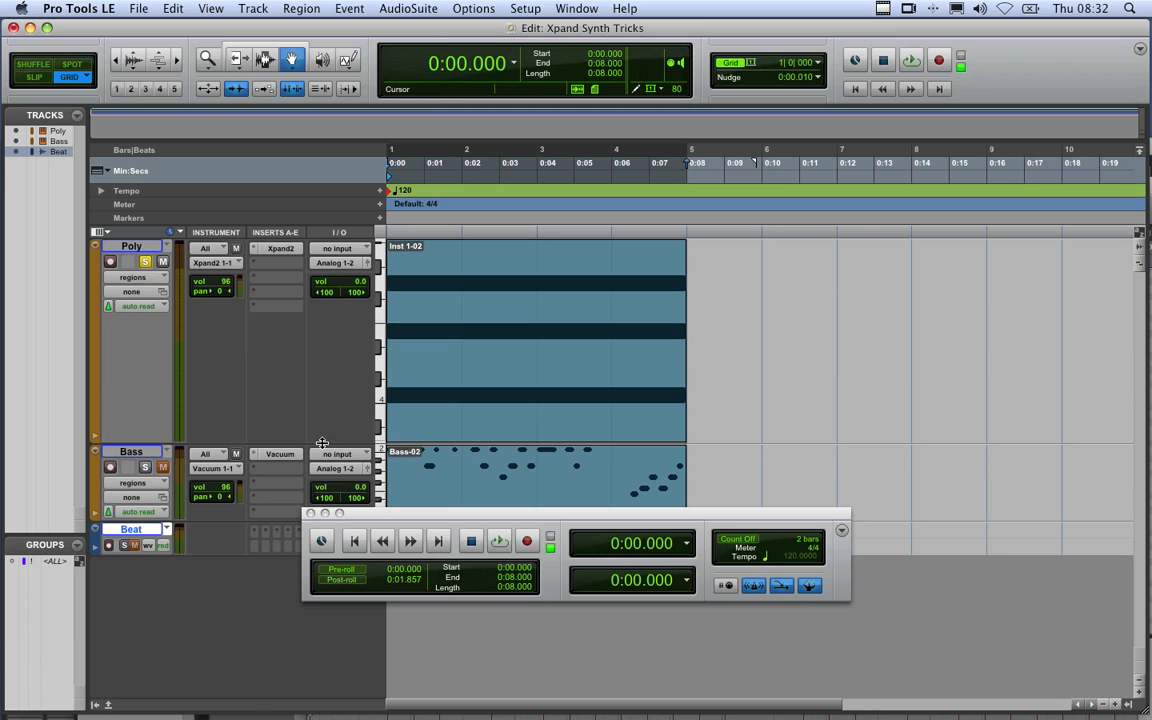
{"action": "key", "text": "space"}
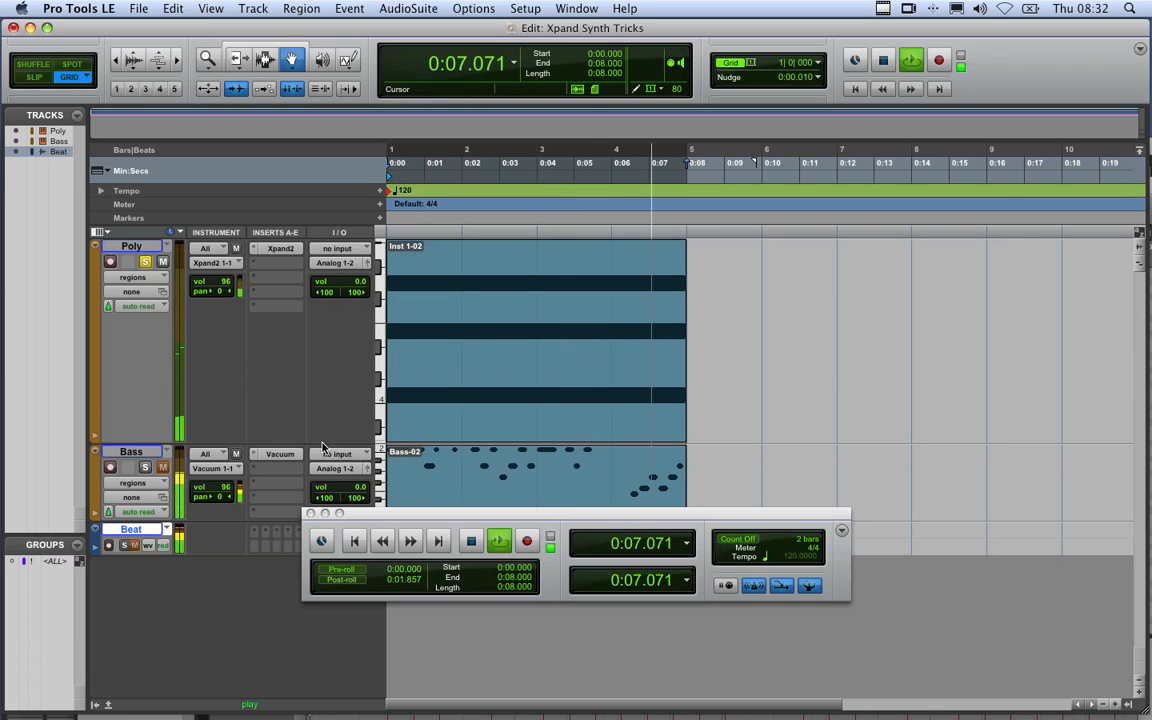
{"action": "key", "text": "space"}
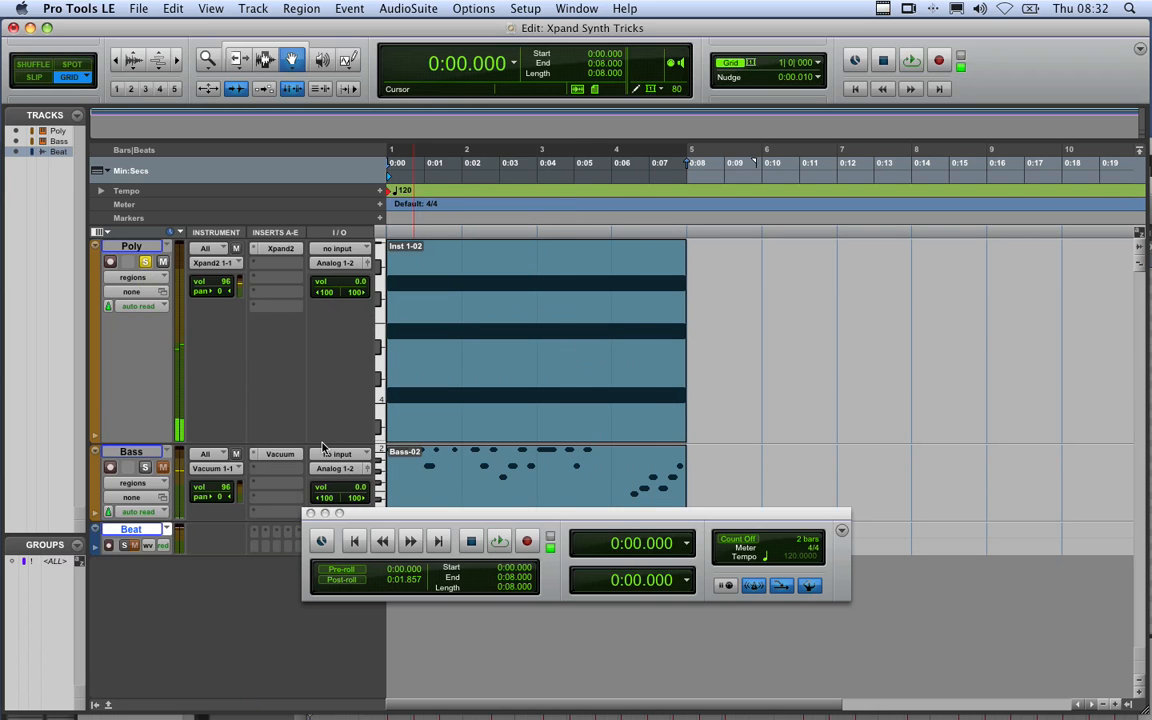
Unsolo the Poly track and reveal its sound cntrl #5 automation lane with the Transport window moved clear of it.
{"action": "left_click", "coordinate": [147, 263]}
{"action": "left_click_drag", "start_coordinate": [100, 440], "coordinate": [100, 580]}
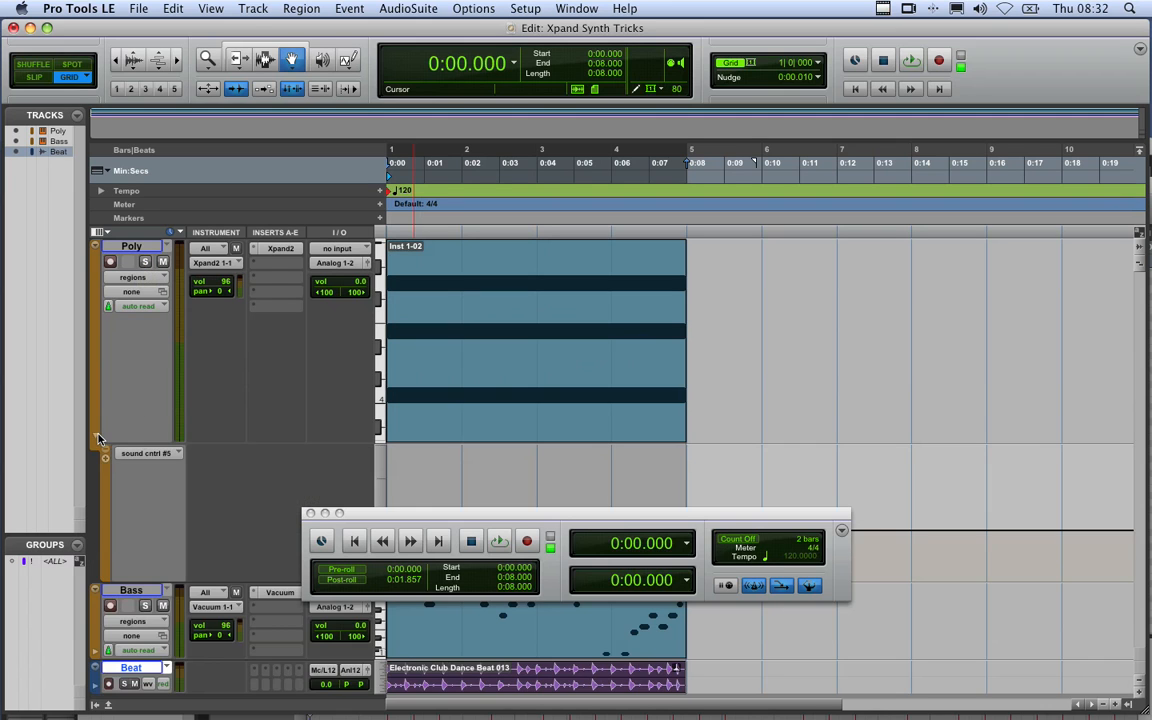
{"action": "left_click_drag", "start_coordinate": [433, 514], "coordinate": [868, 222]}
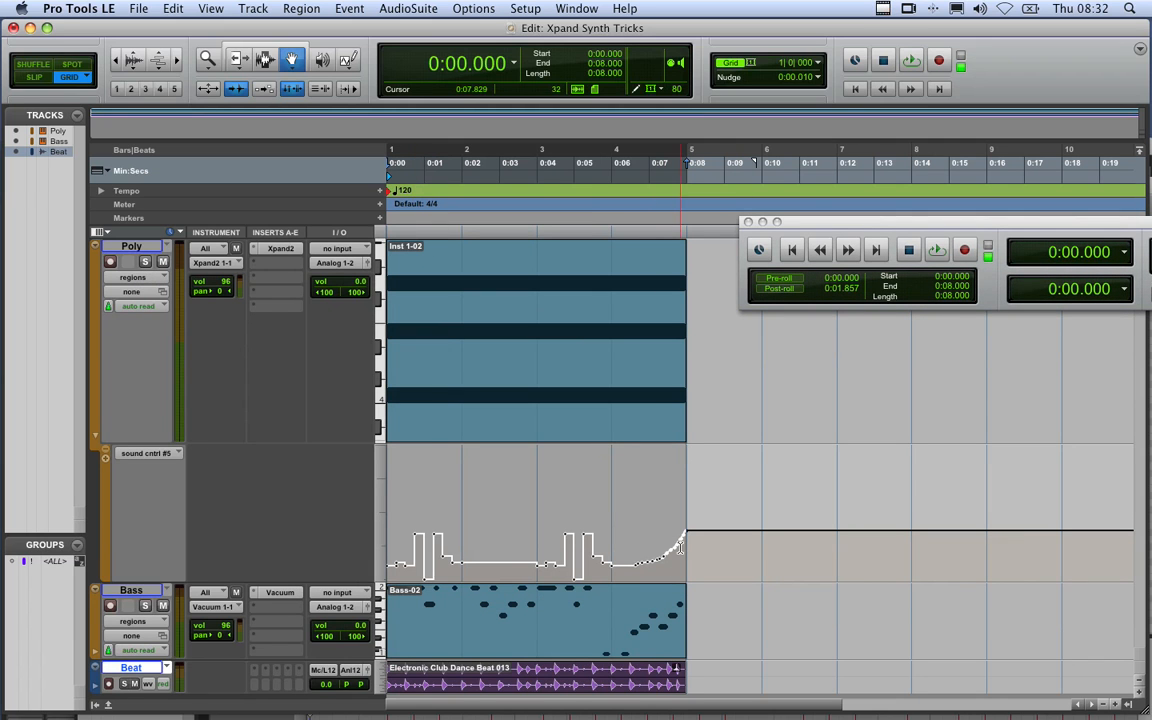
Place the edit cursor at 0:04.000 in the Poly track with the Selector tool.
{"action": "left_click", "coordinate": [265, 60]}
{"action": "left_click", "coordinate": [508, 431]}
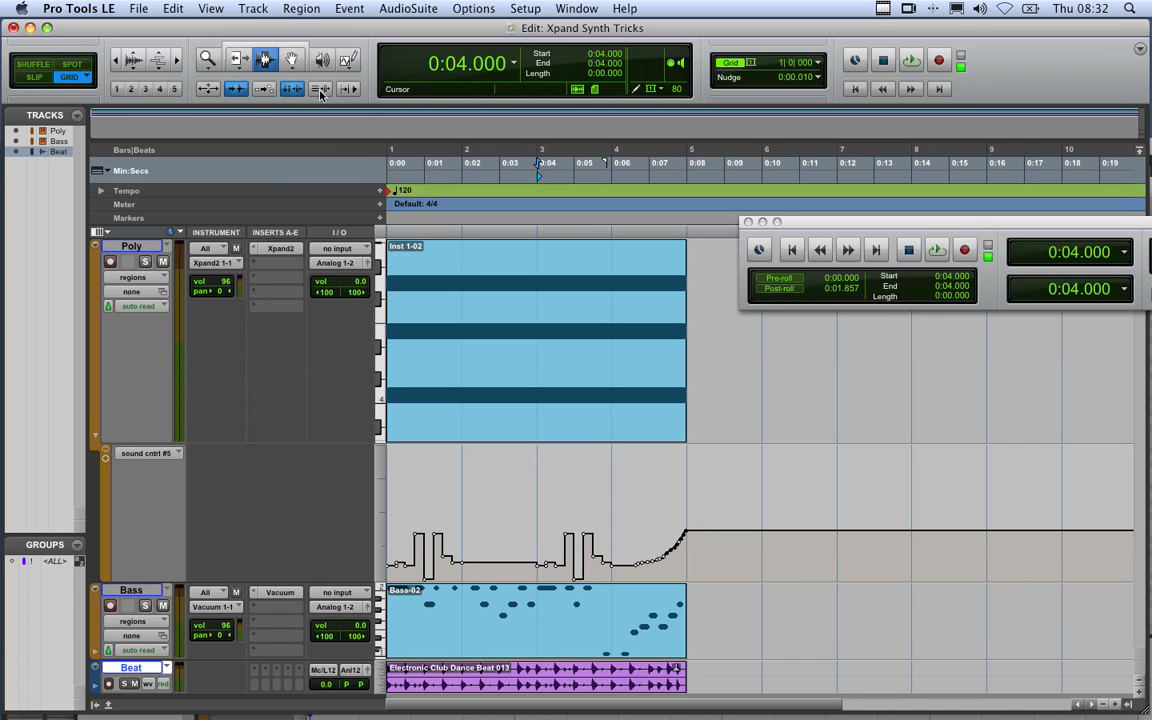
In the Poly track's Xpand2 instrument, set Cutoff to +9 % and choose the soft pad Trance Paddle MW+ for part A.
{"action": "left_click", "coordinate": [275, 250]}
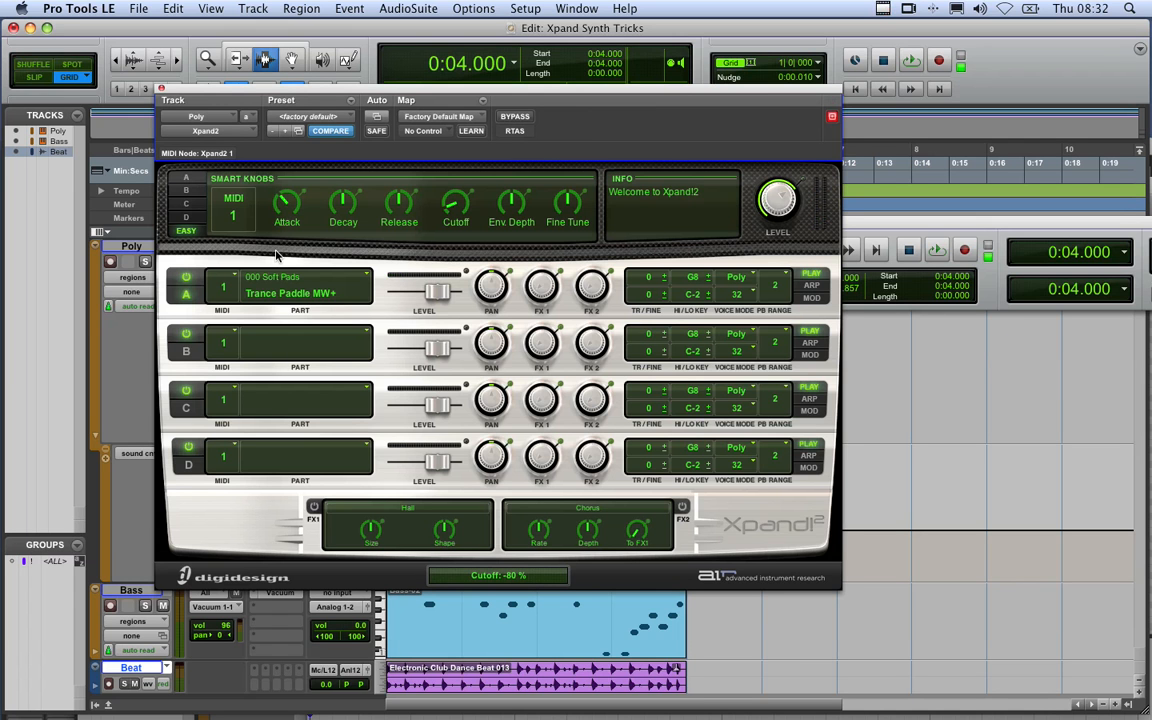
{"action": "left_click_drag", "start_coordinate": [465, 204], "coordinate": [444, 140]}
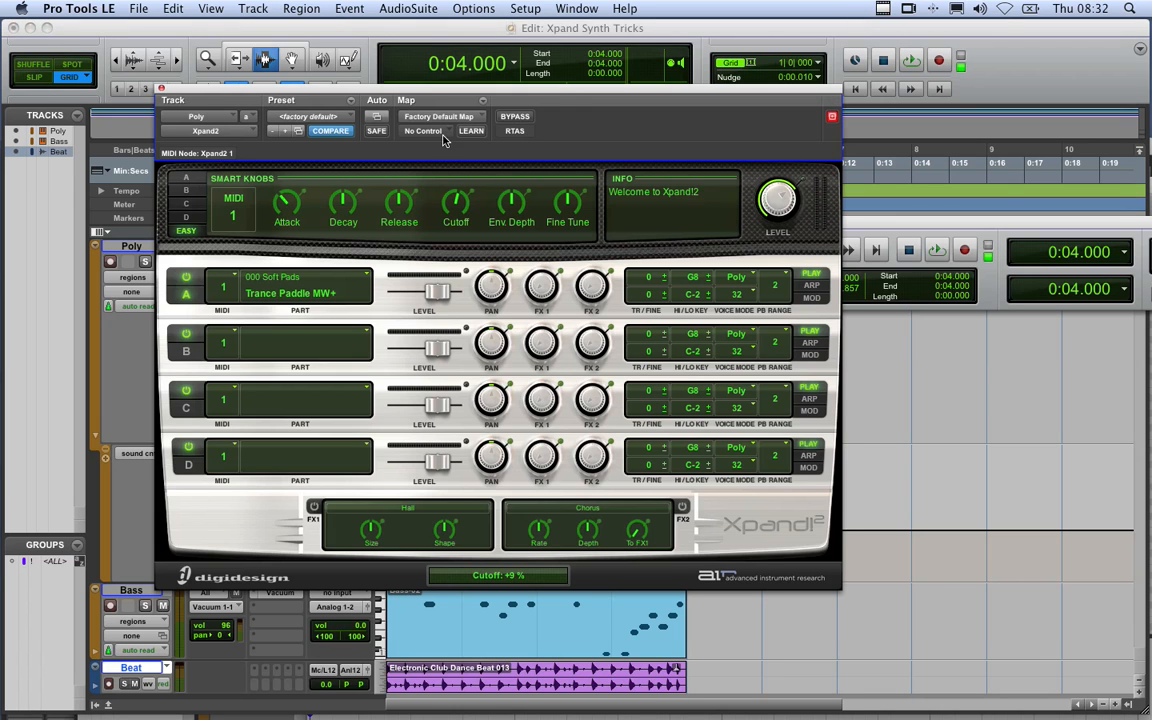
{"action": "left_click", "coordinate": [336, 293]}
{"action": "mouse_move", "coordinate": [323, 312]}
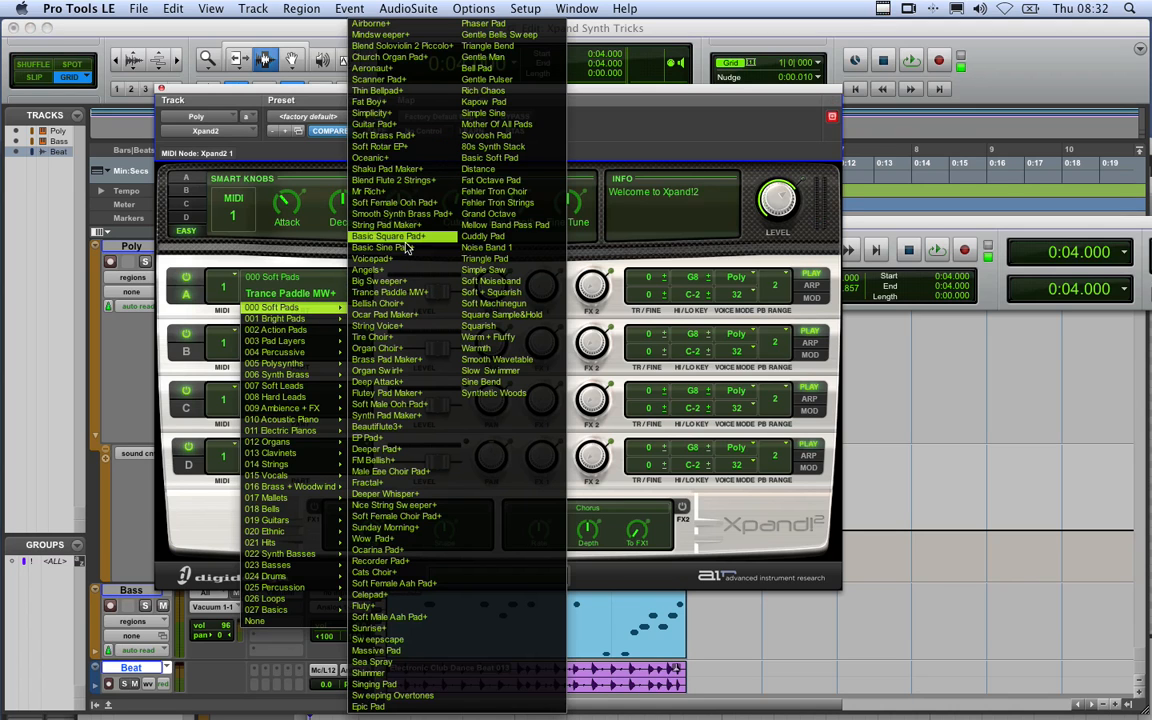
{"action": "left_click", "coordinate": [407, 291]}
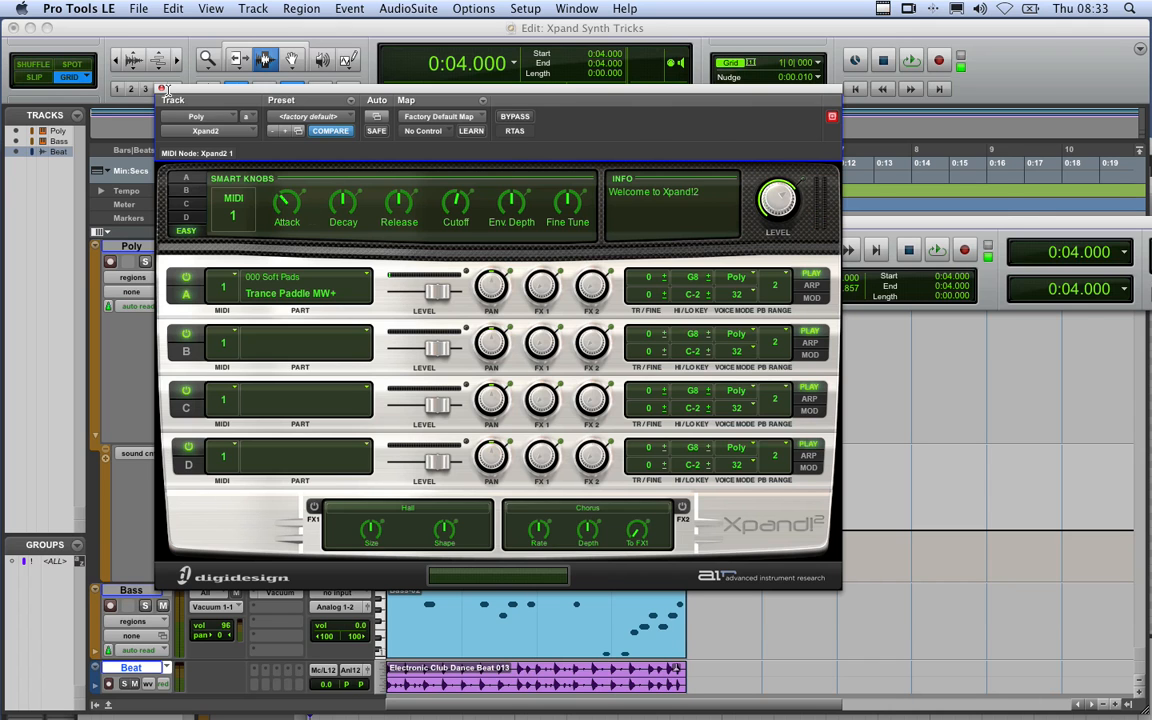
Delete the sound cntrl #5 automation across the Poly track's first four bars and play the result.
{"action": "left_click_drag", "start_coordinate": [176, 89], "coordinate": [764, 122]}
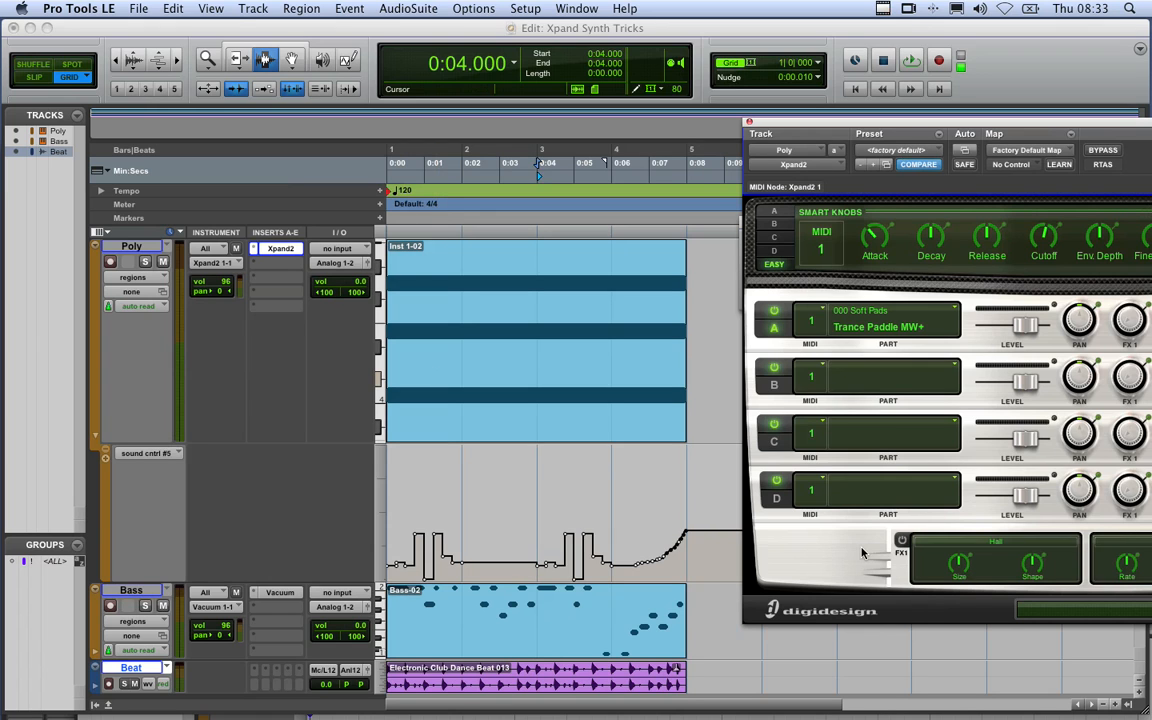
{"action": "left_click_drag", "start_coordinate": [688, 543], "coordinate": [219, 521]}
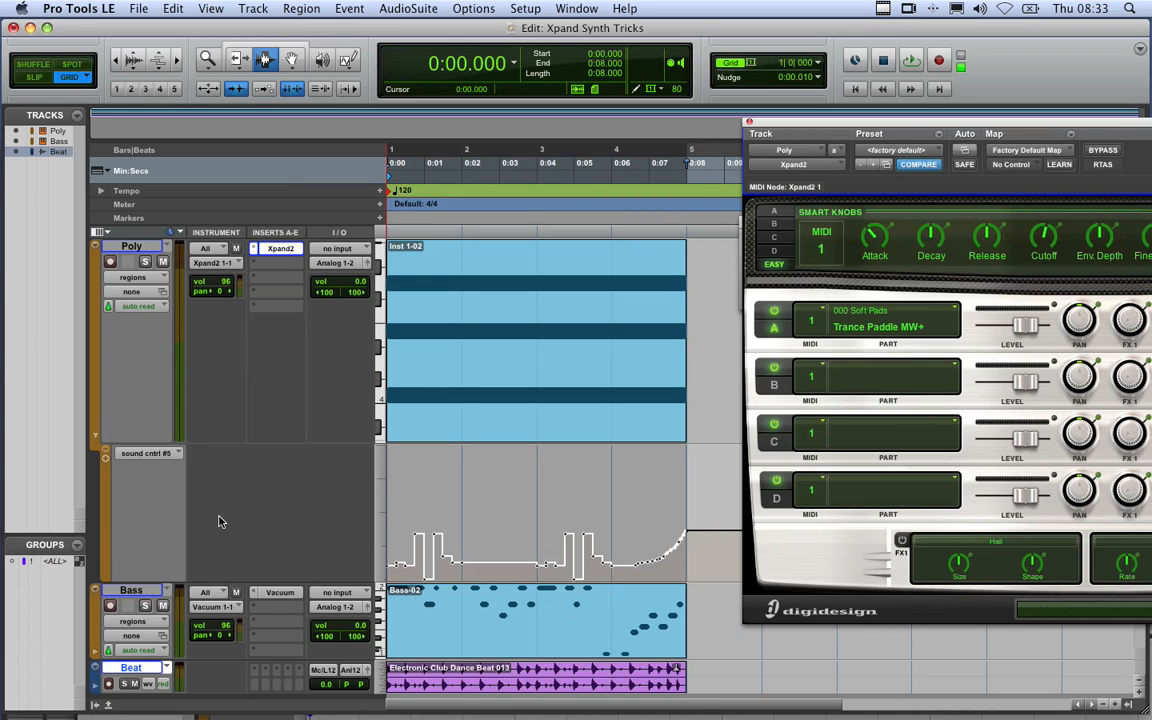
{"action": "key", "text": "Delete"}
{"action": "key", "text": "space"}
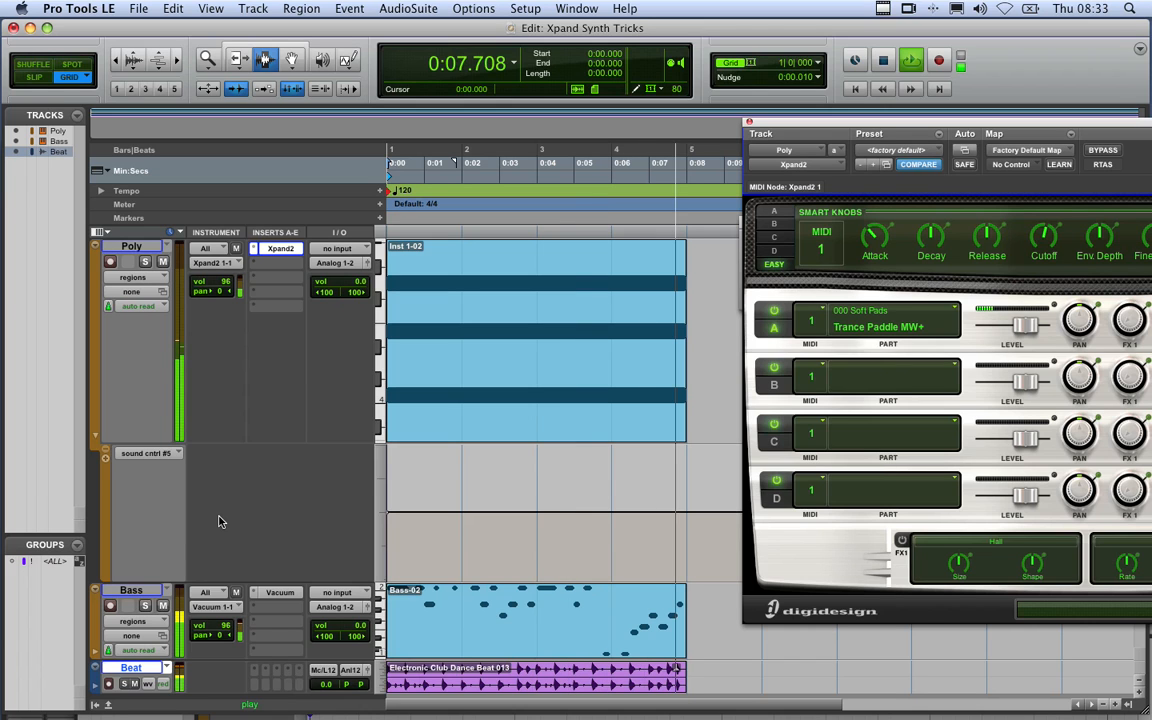
{"action": "key", "text": "space"}
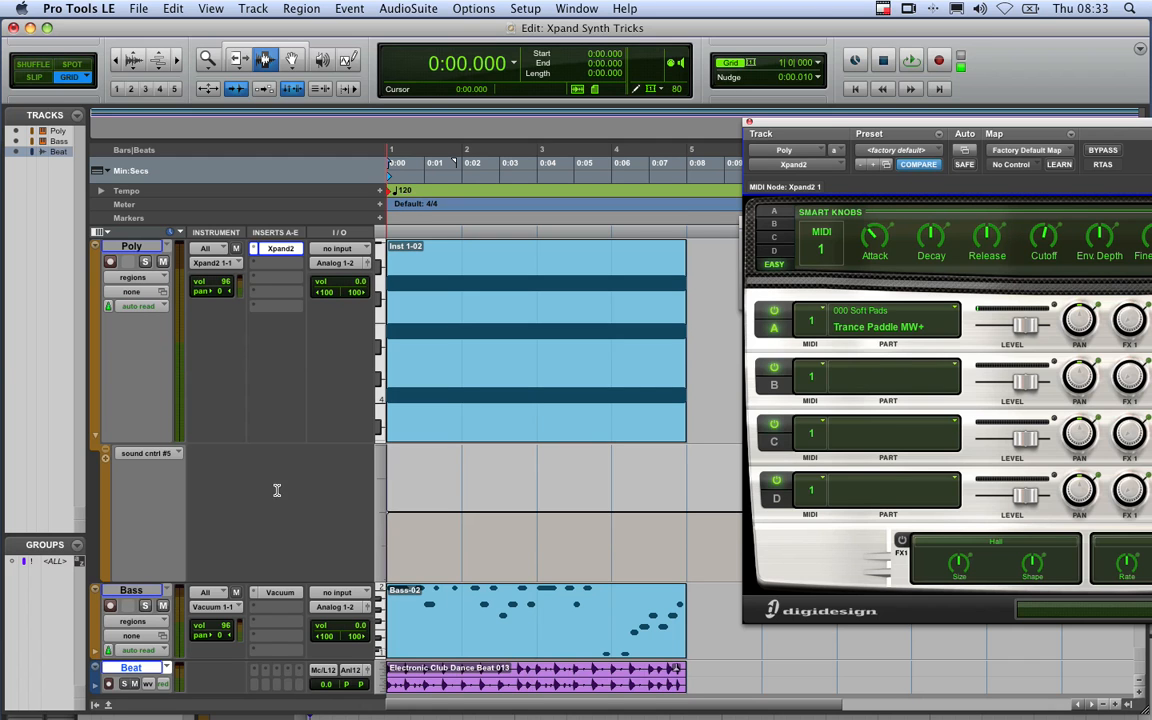
Check the MIDI CC options of the Release and Cutoff smart knobs in Xpand2.
{"action": "left_click_drag", "start_coordinate": [937, 125], "coordinate": [543, 49]}
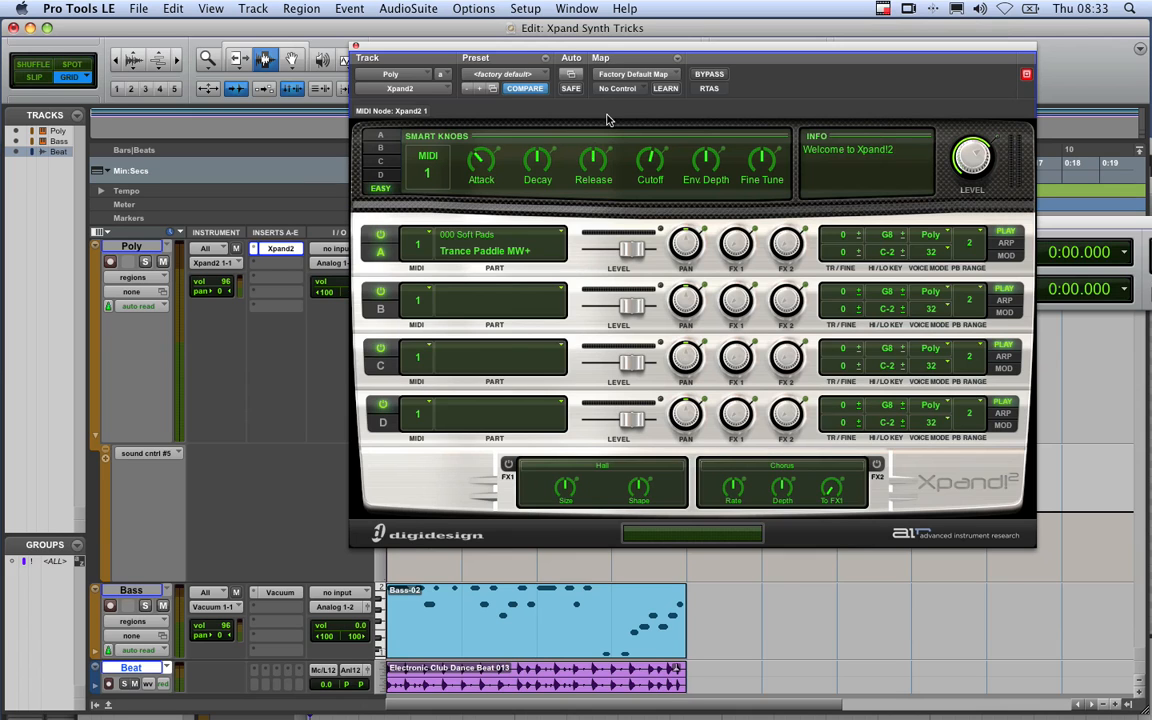
{"action": "right_click", "coordinate": [595, 160]}
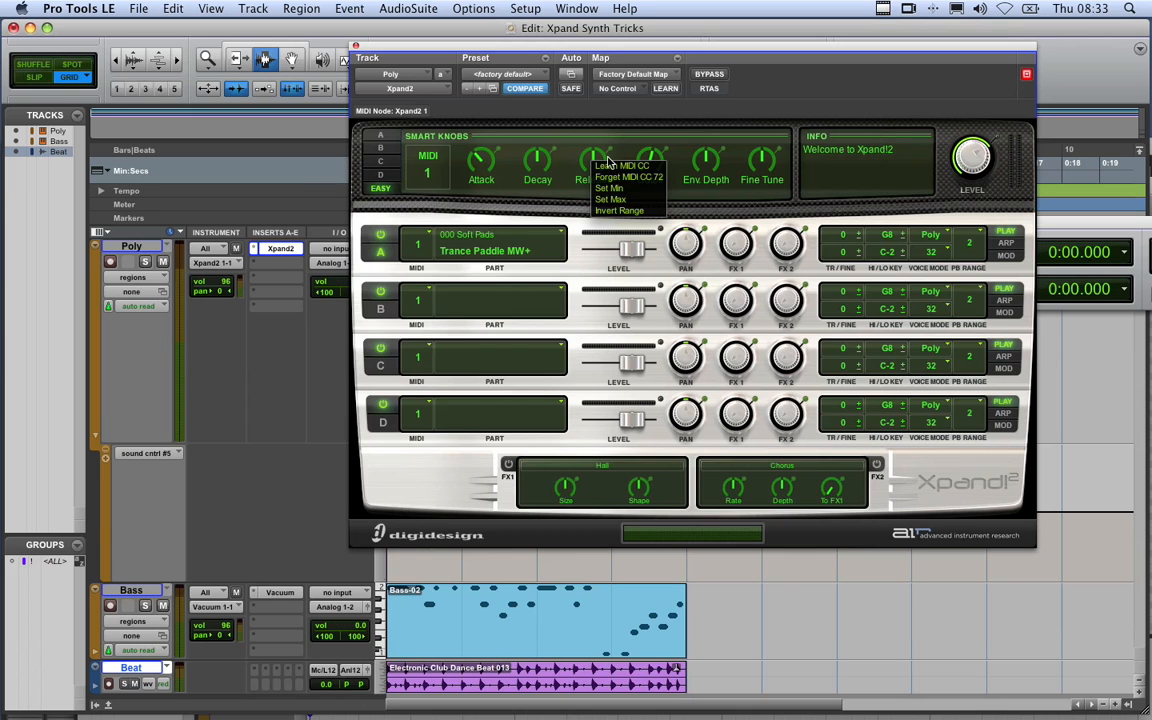
{"action": "key", "text": "Escape"}
{"action": "right_click", "coordinate": [651, 162]}
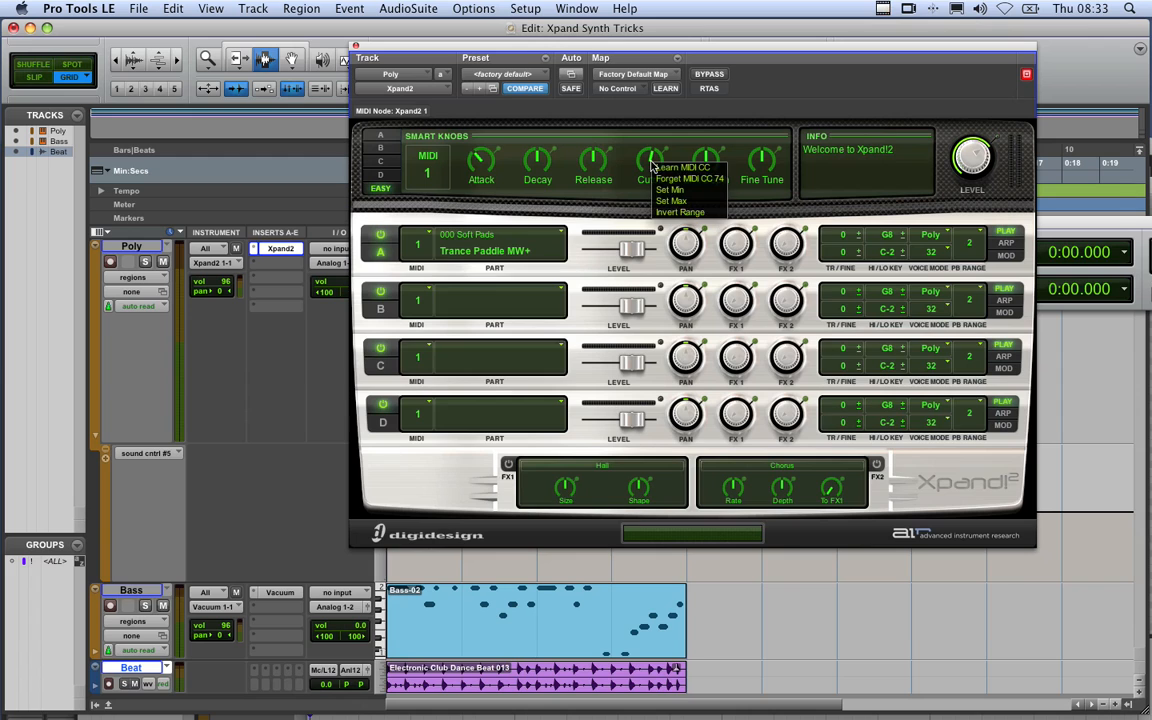
{"action": "key", "text": "Escape"}
Make the Cutoff smart knob forget MIDI CC 74 and turn the knob down below its centre position.
{"action": "right_click", "coordinate": [650, 161]}
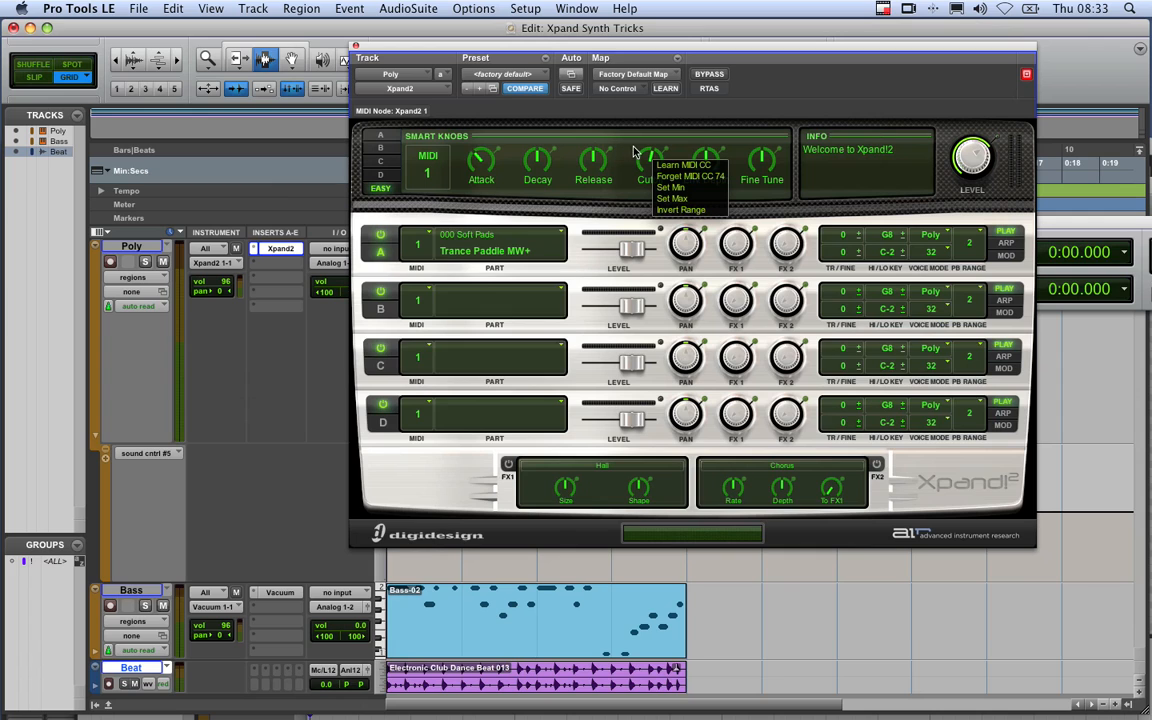
{"action": "left_click", "coordinate": [712, 177]}
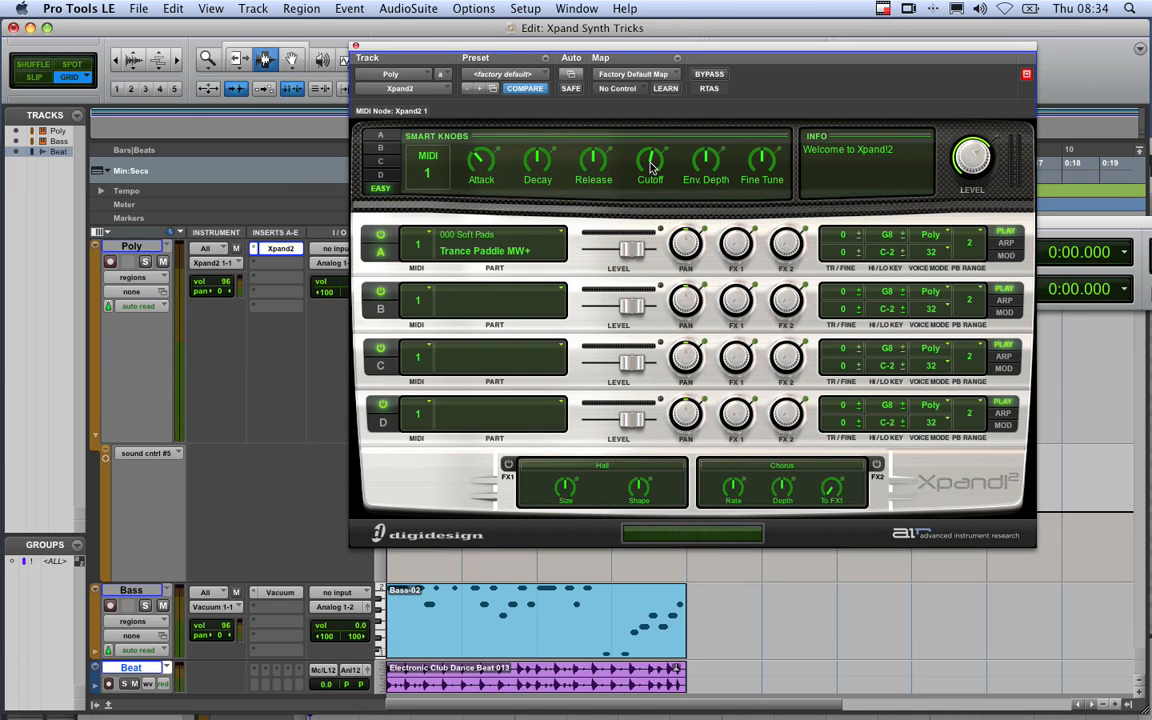
{"action": "left_click_drag", "start_coordinate": [650, 168], "coordinate": [641, 192]}
{"action": "mouse_move", "coordinate": [640, 188]}
{"action": "left_mouse_down"}
{"action": "mouse_move", "coordinate": [648, 144]}
{"action": "mouse_move", "coordinate": [654, 197]}
{"action": "left_mouse_up"}
{"action": "left_click", "coordinate": [175, 455]}
{"action": "mouse_move", "coordinate": [175, 455]}
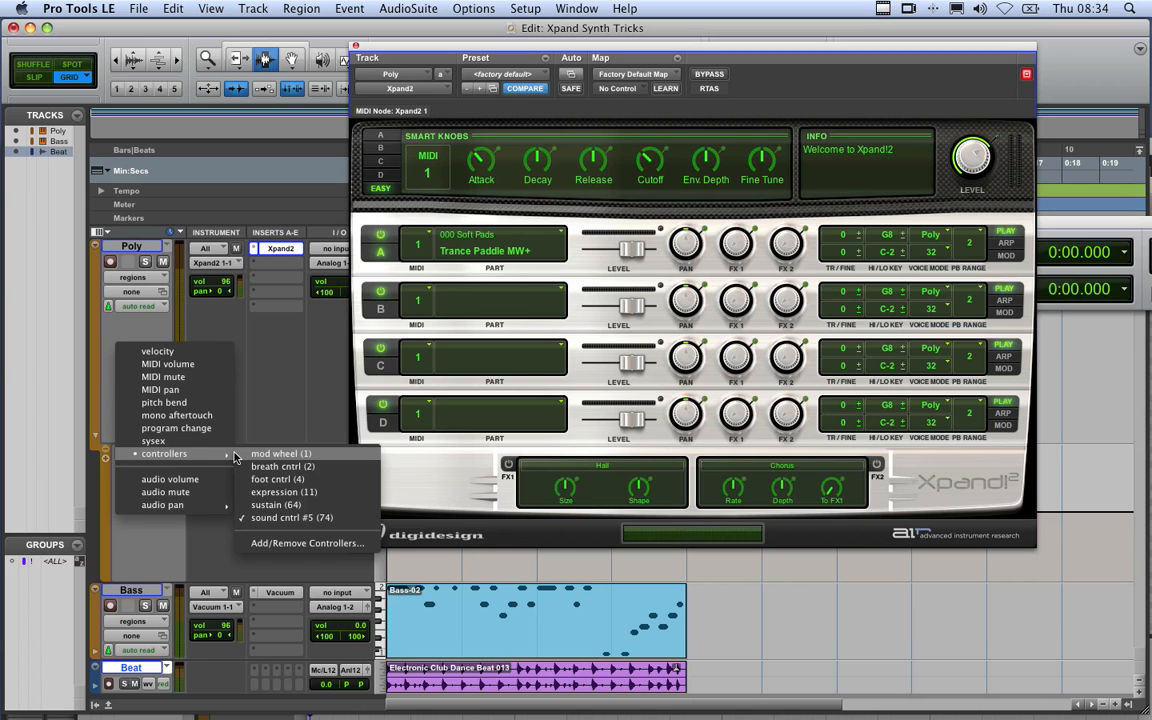
{"action": "left_click", "coordinate": [300, 542]}
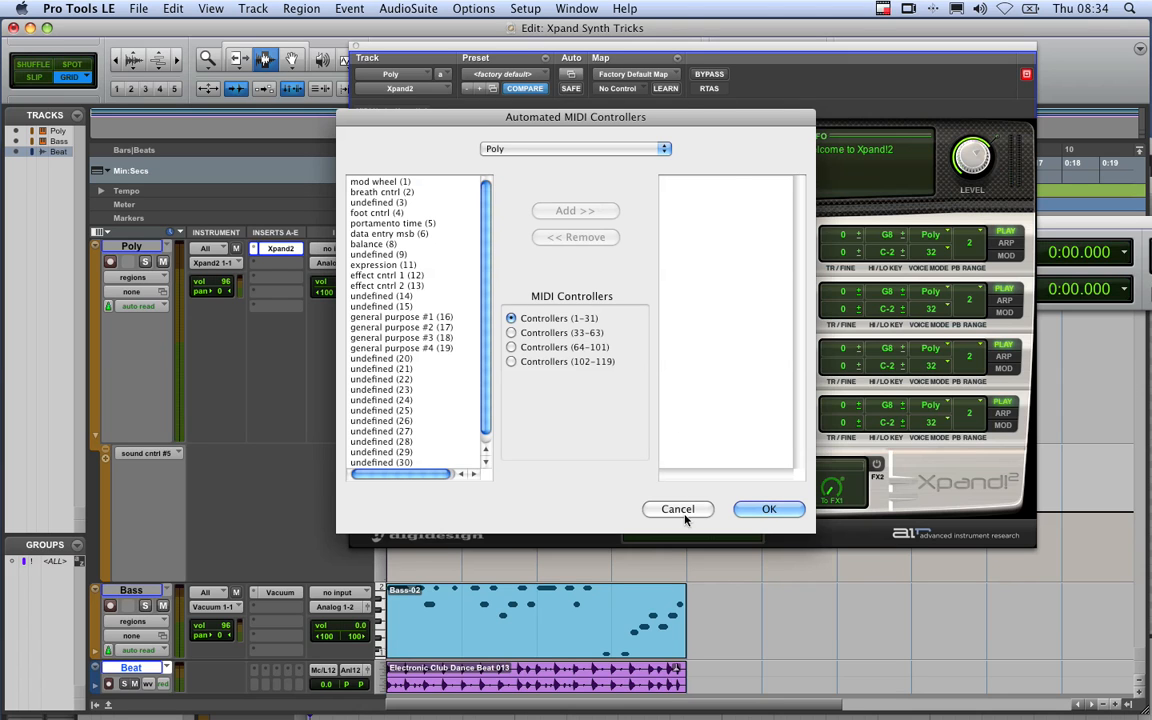
{"action": "left_click", "coordinate": [511, 347]}
{"action": "left_click", "coordinate": [753, 182]}
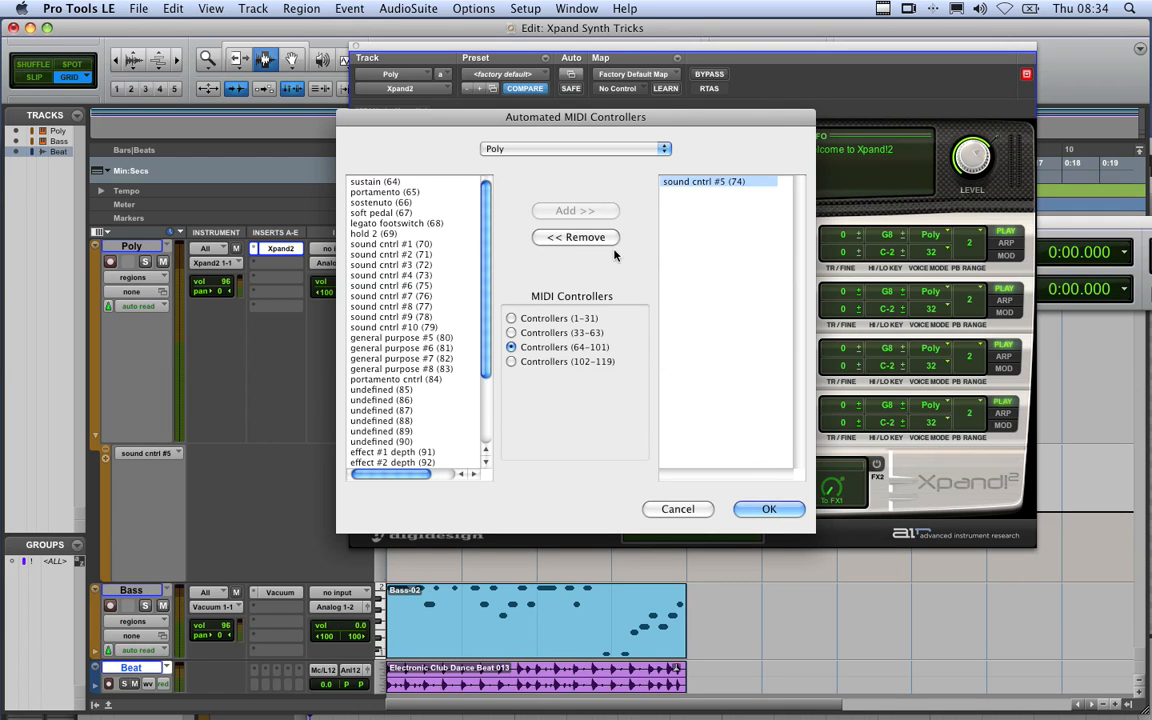
{"action": "left_click", "coordinate": [588, 237]}
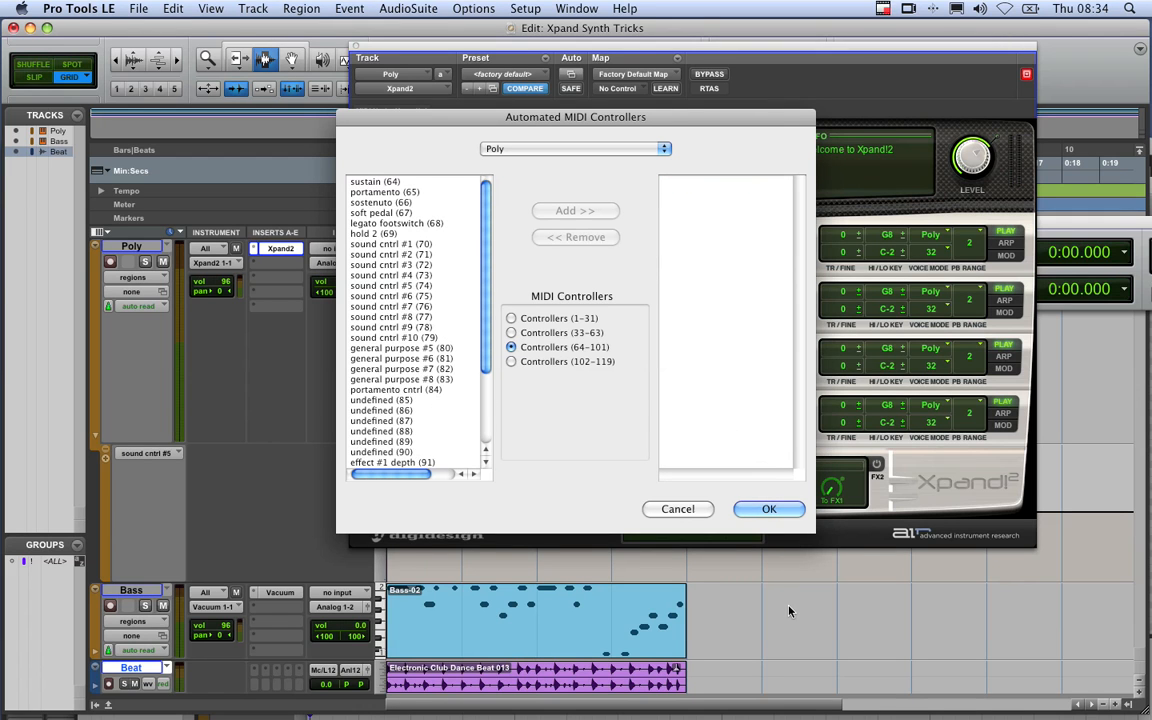
{"action": "left_click", "coordinate": [677, 509]}
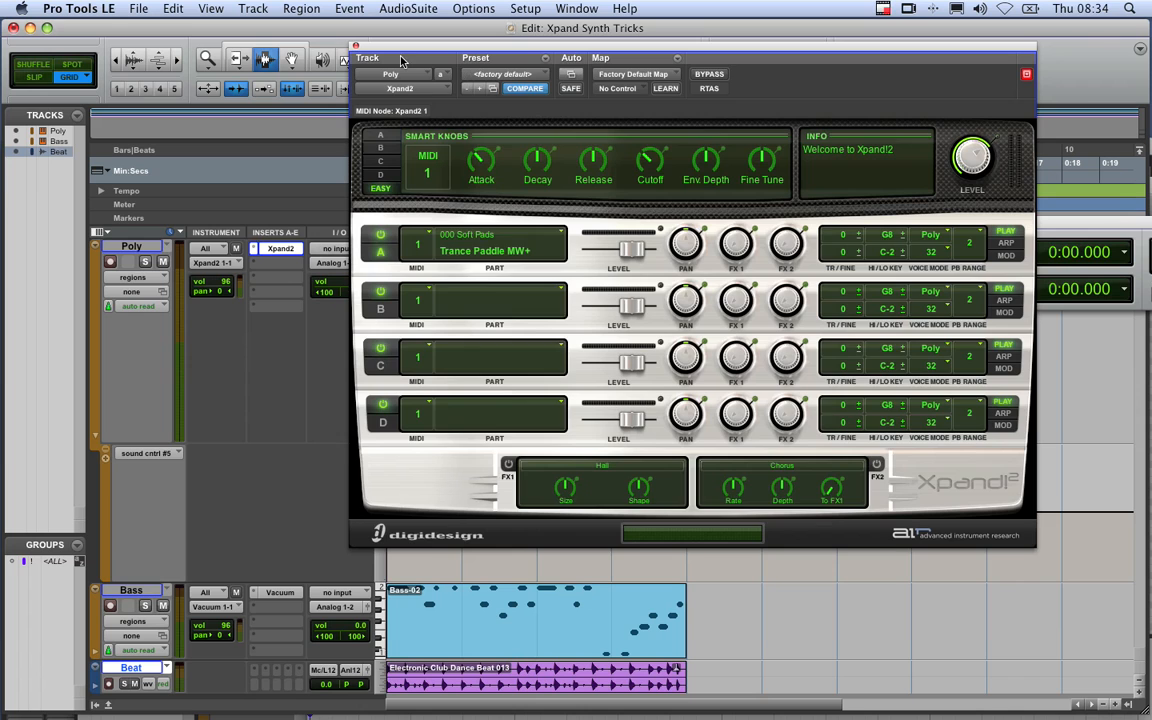
Close the Xpand2 window and add sound cntrl #6 (75) to the Poly track's automated MIDI controllers.
{"action": "left_click", "coordinate": [355, 45]}
{"action": "left_click", "coordinate": [176, 455]}
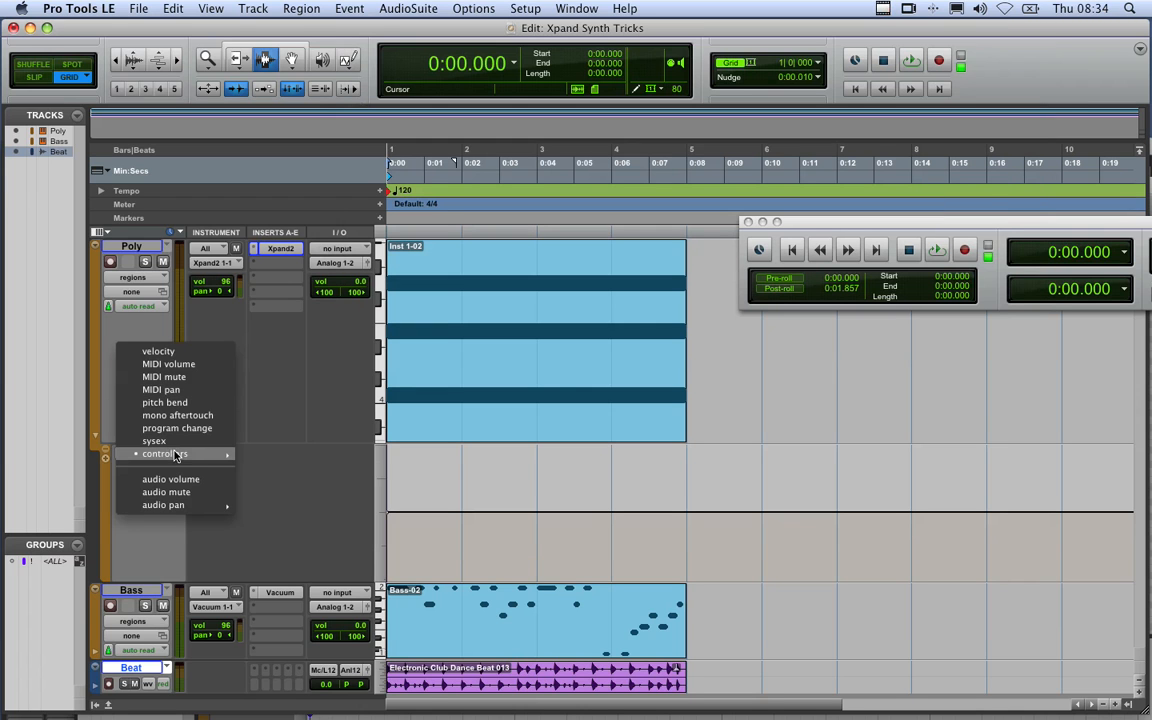
{"action": "mouse_move", "coordinate": [176, 455]}
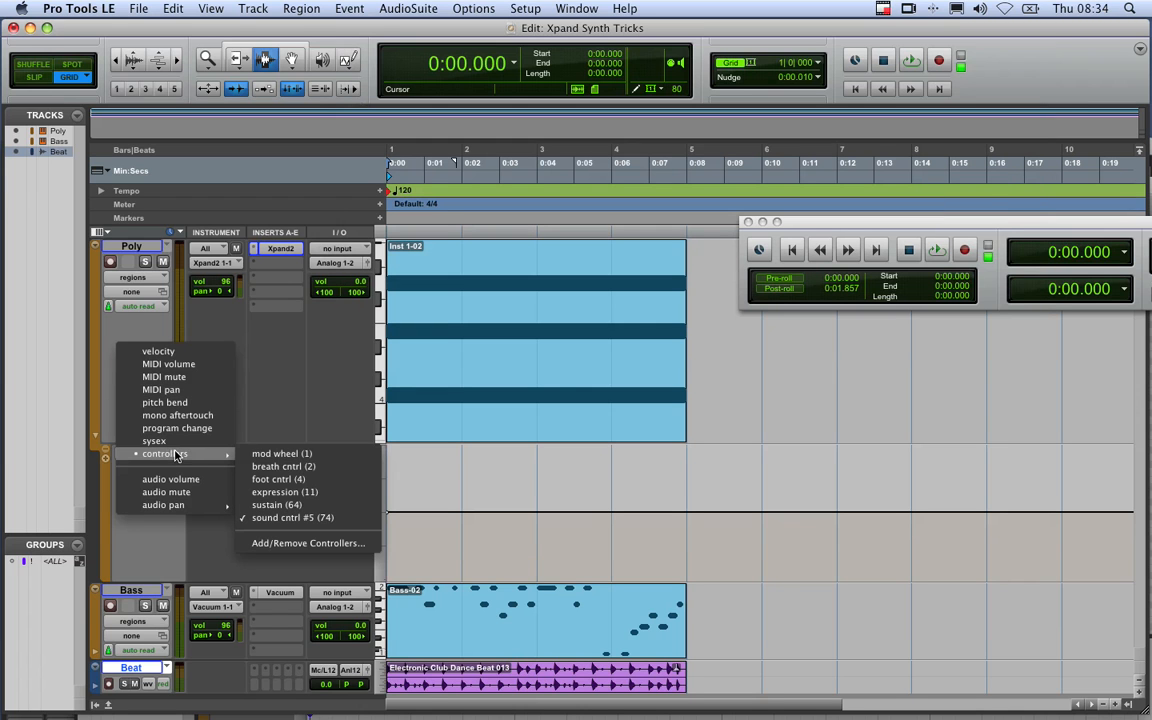
{"action": "left_click", "coordinate": [300, 543]}
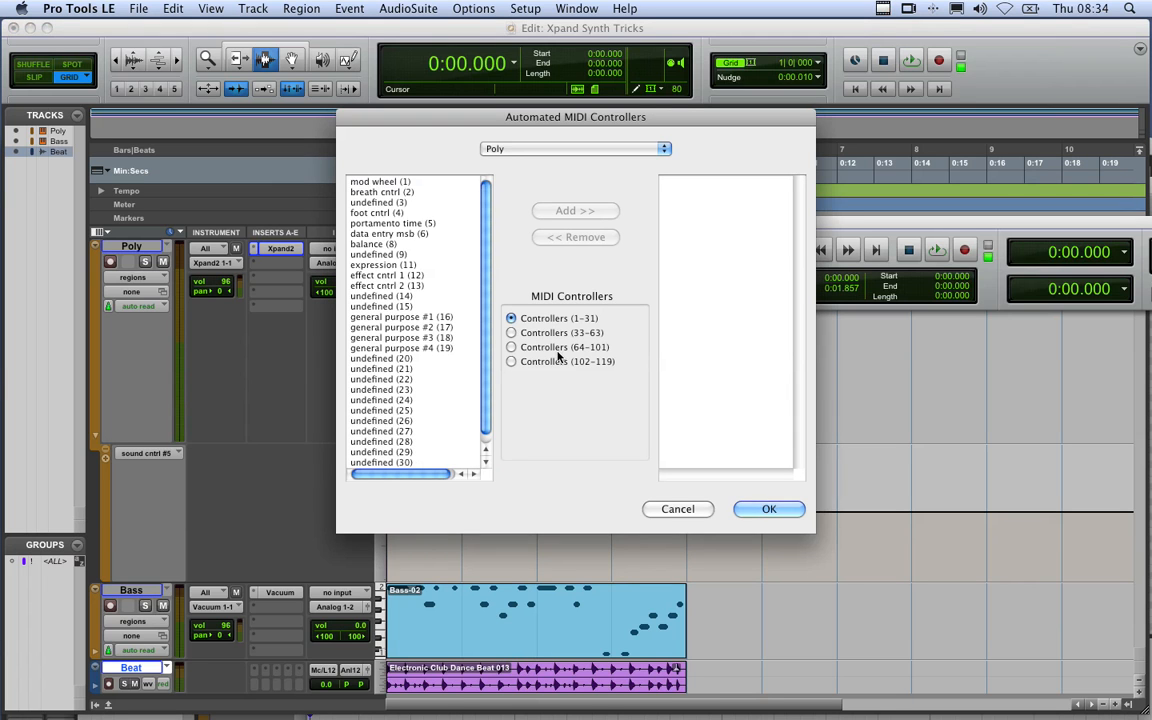
{"action": "left_click", "coordinate": [512, 349]}
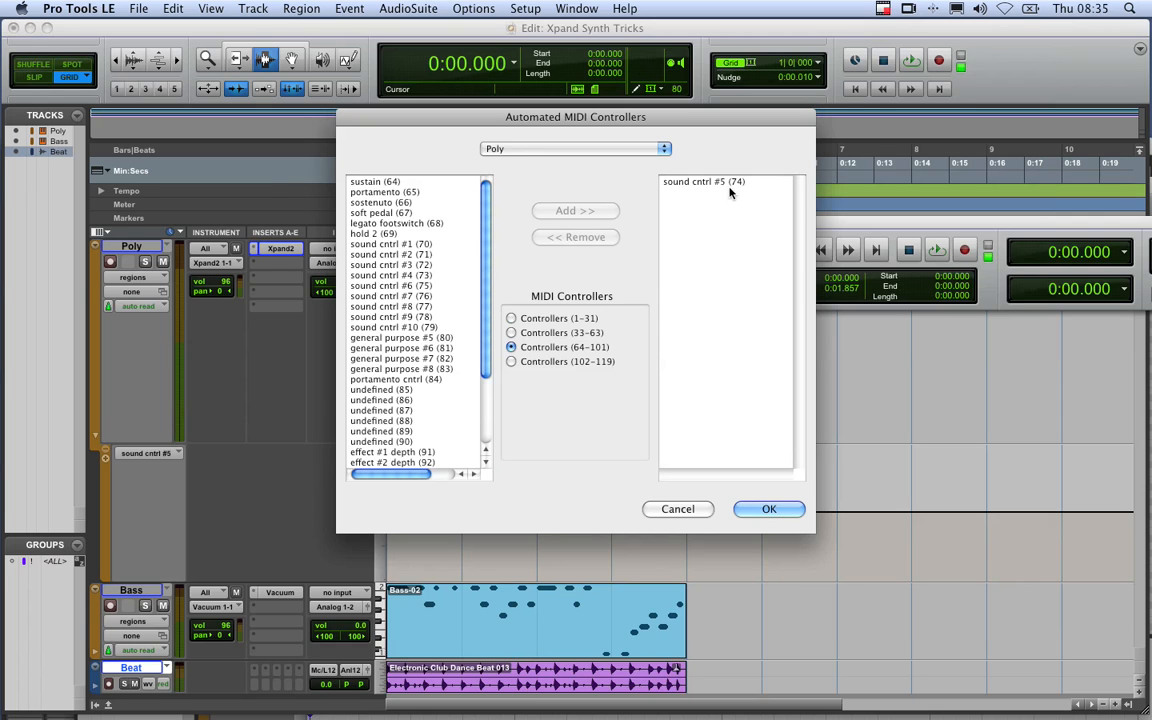
{"action": "left_click", "coordinate": [399, 285]}
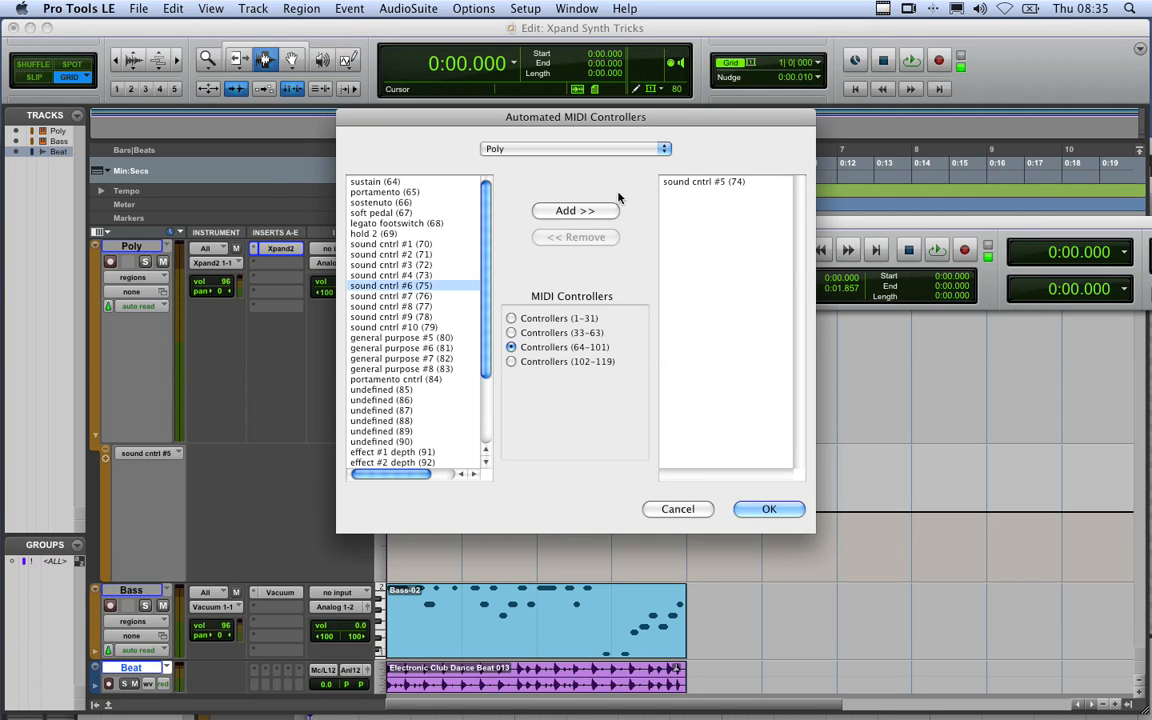
{"action": "left_click", "coordinate": [589, 212]}
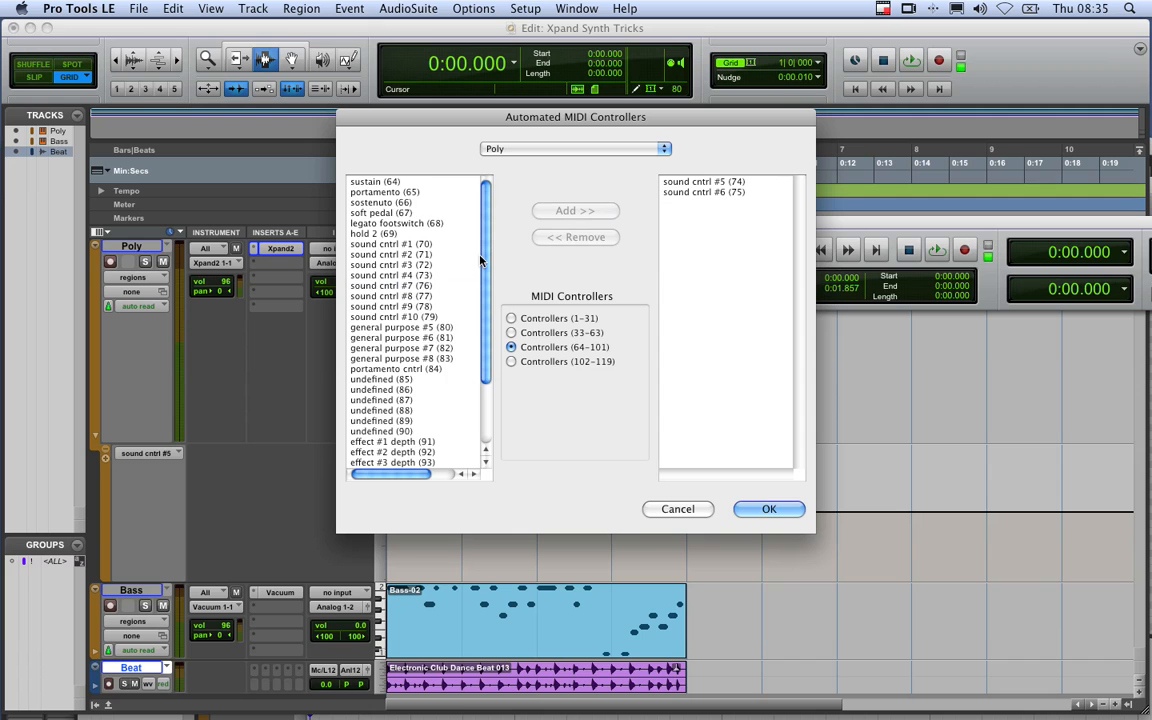
Look through controllers 64–101 and the track choices, keep Poly selected, and confirm the automated MIDI controllers.
{"action": "scroll", "coordinate": [485, 318], "scroll_direction": "down", "scroll_amount": 3}
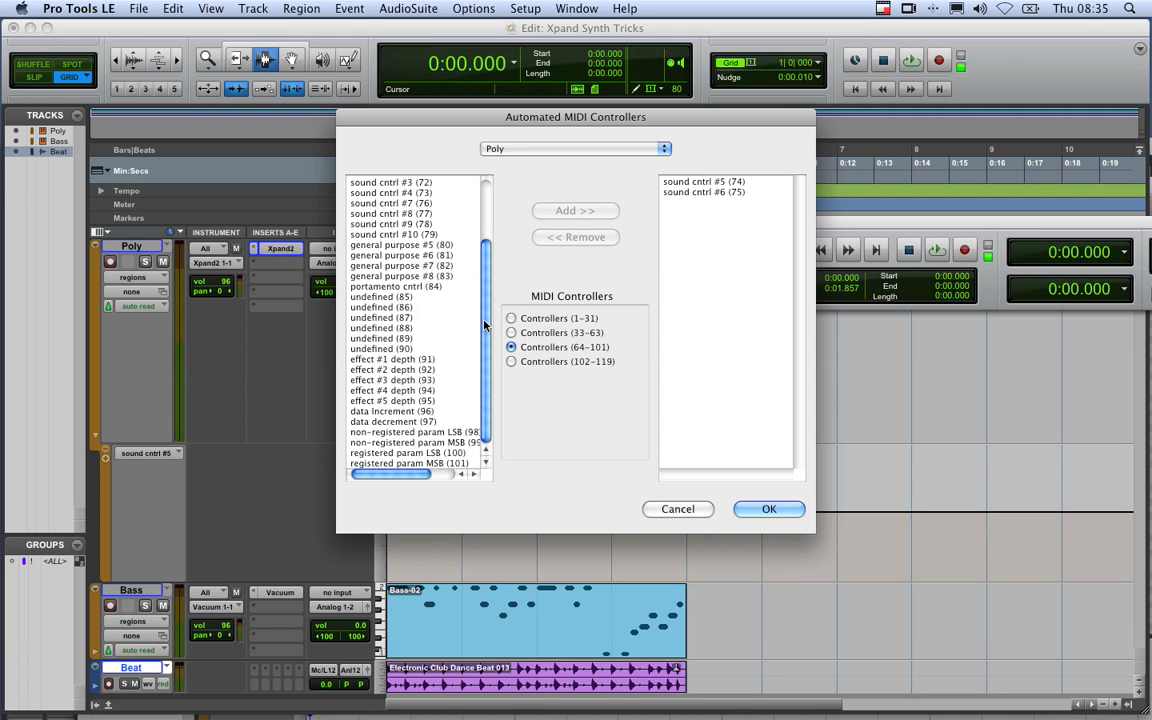
{"action": "left_click_drag", "start_coordinate": [485, 318], "coordinate": [493, 194]}
{"action": "left_click", "coordinate": [545, 149]}
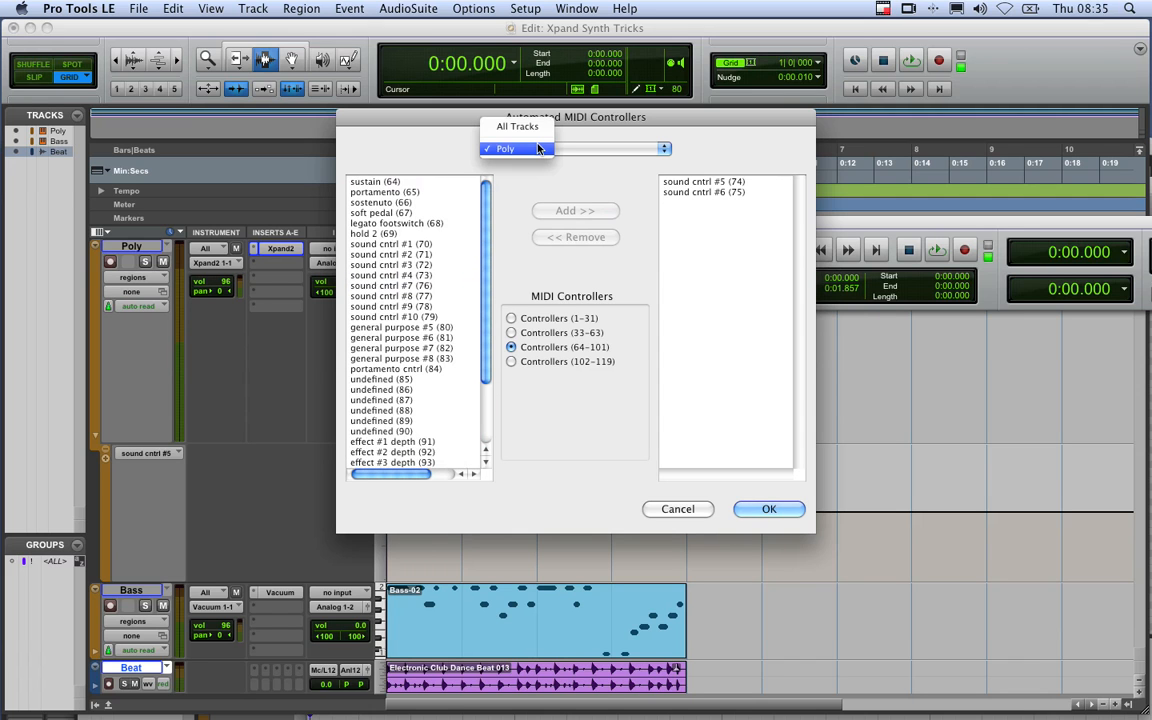
{"action": "left_click", "coordinate": [545, 149]}
{"action": "left_click", "coordinate": [760, 509]}
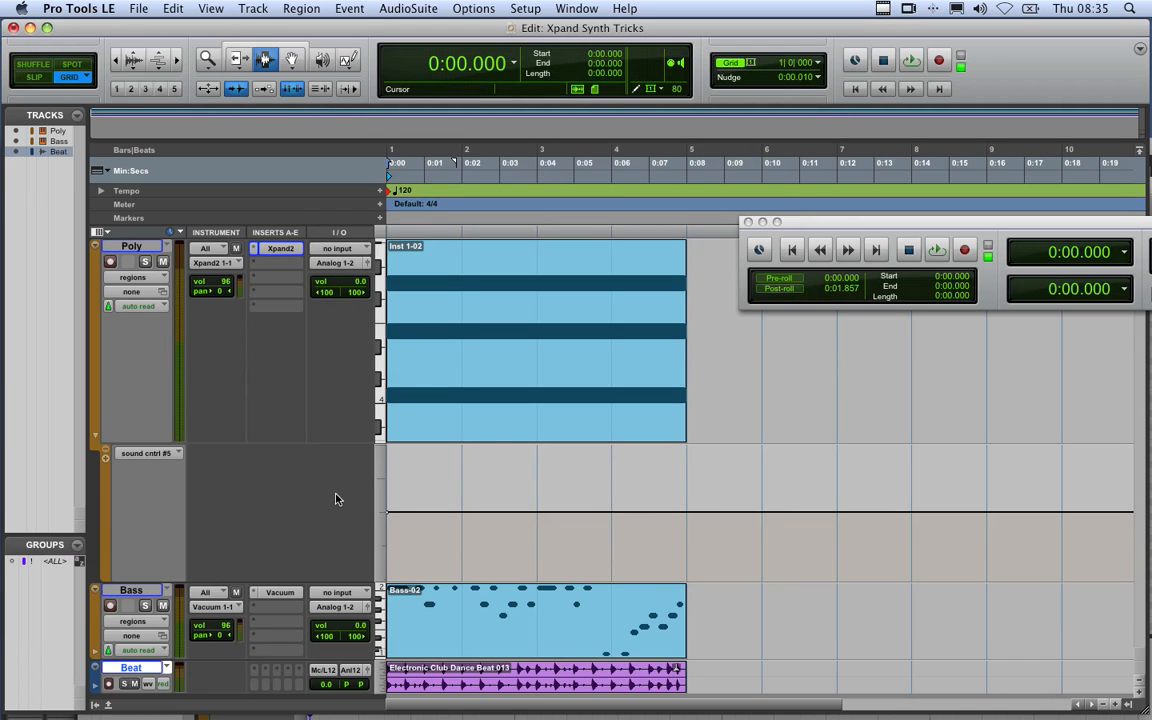
Try a freehand wave across the first four bars of the Poly track's sound cntrl #5 lane, play it, and undo the drawing.
{"action": "left_click", "coordinate": [347, 62]}
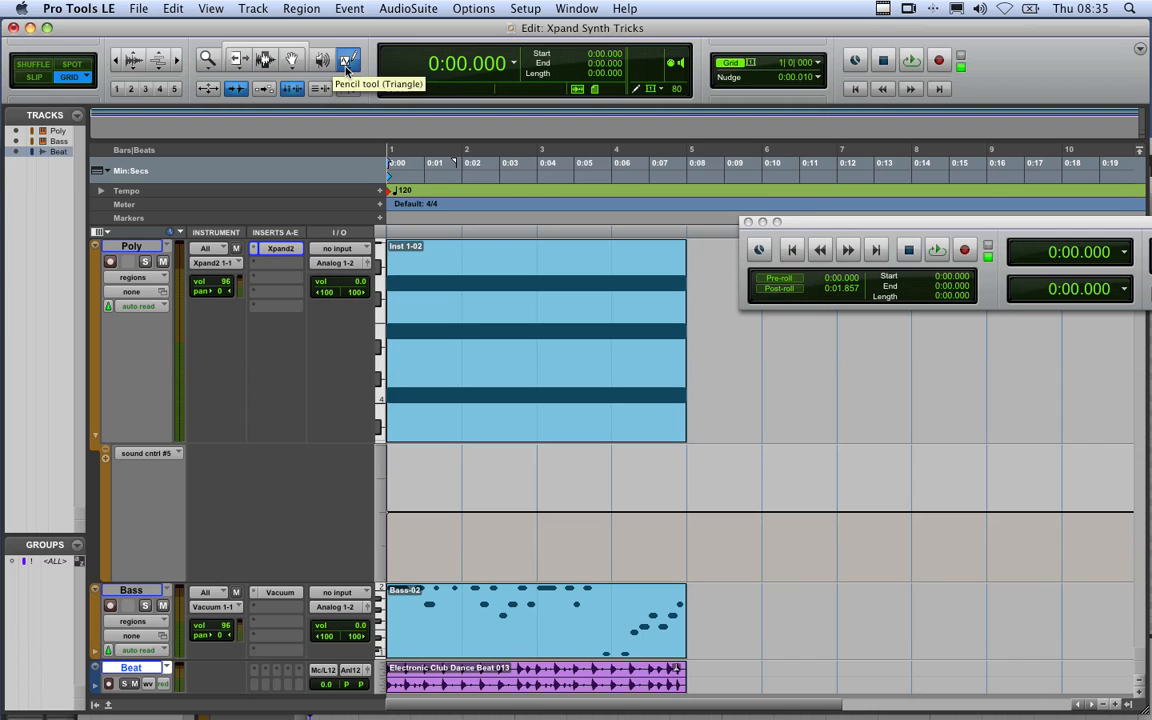
{"action": "left_click", "coordinate": [348, 64]}
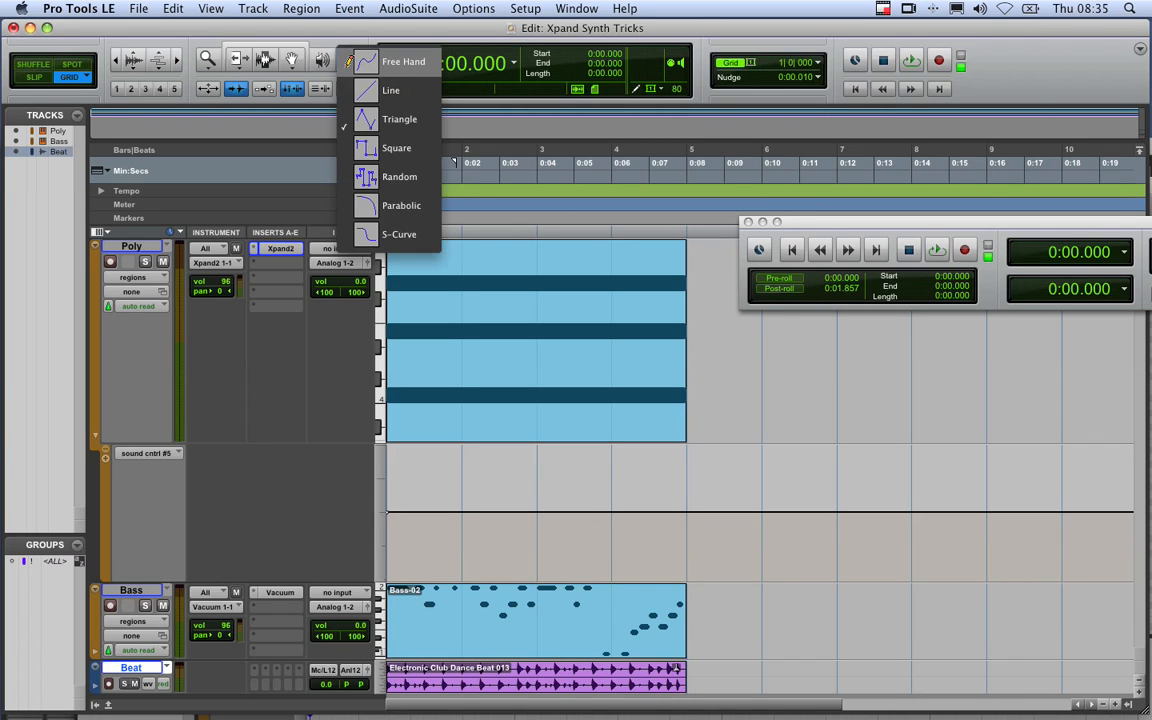
{"action": "left_click", "coordinate": [395, 62]}
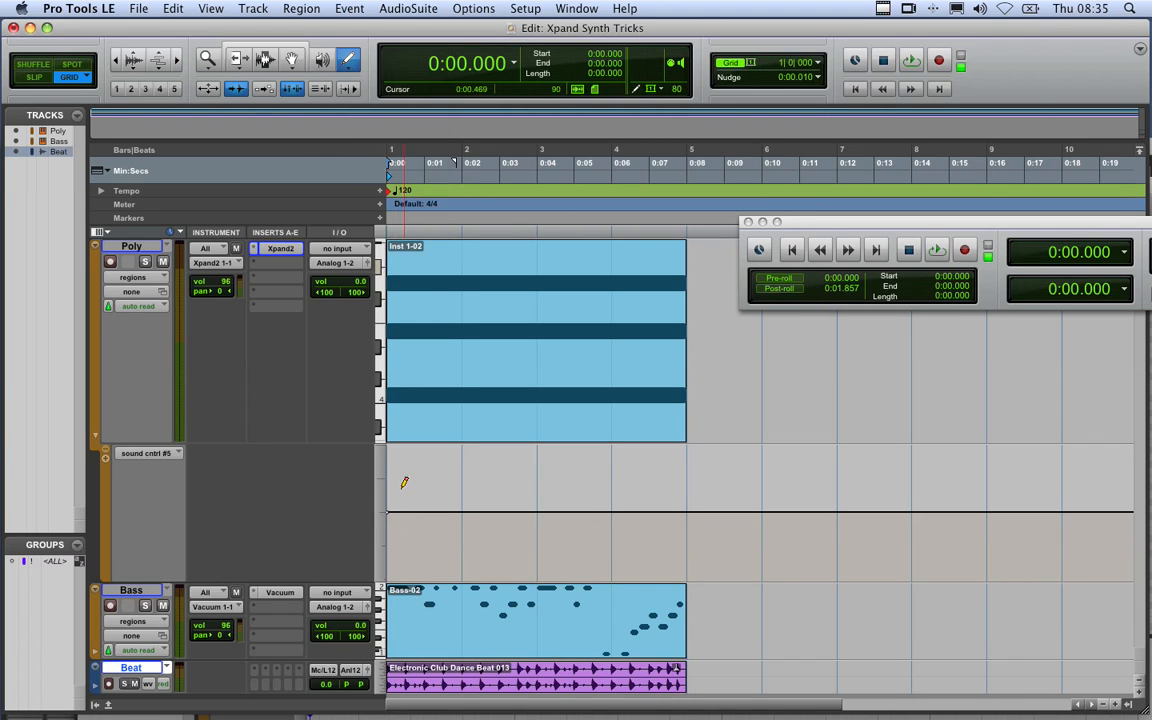
{"action": "mouse_move", "coordinate": [388, 548]}
{"action": "left_mouse_down"}
{"action": "mouse_move", "coordinate": [455, 512]}
{"action": "mouse_move", "coordinate": [494, 540]}
{"action": "mouse_move", "coordinate": [584, 548]}
{"action": "mouse_move", "coordinate": [643, 496]}
{"action": "mouse_move", "coordinate": [690, 475]}
{"action": "mouse_move", "coordinate": [680, 537]}
{"action": "left_mouse_up"}
{"action": "key", "text": "space"}
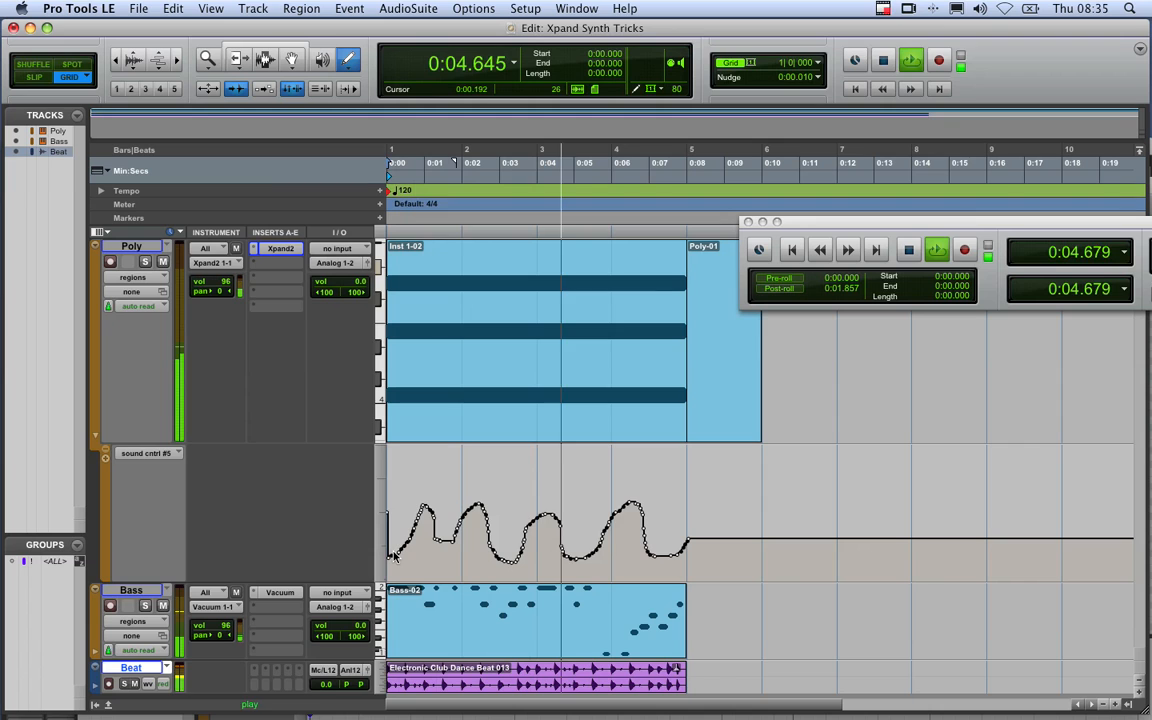
{"action": "key", "text": "space"}
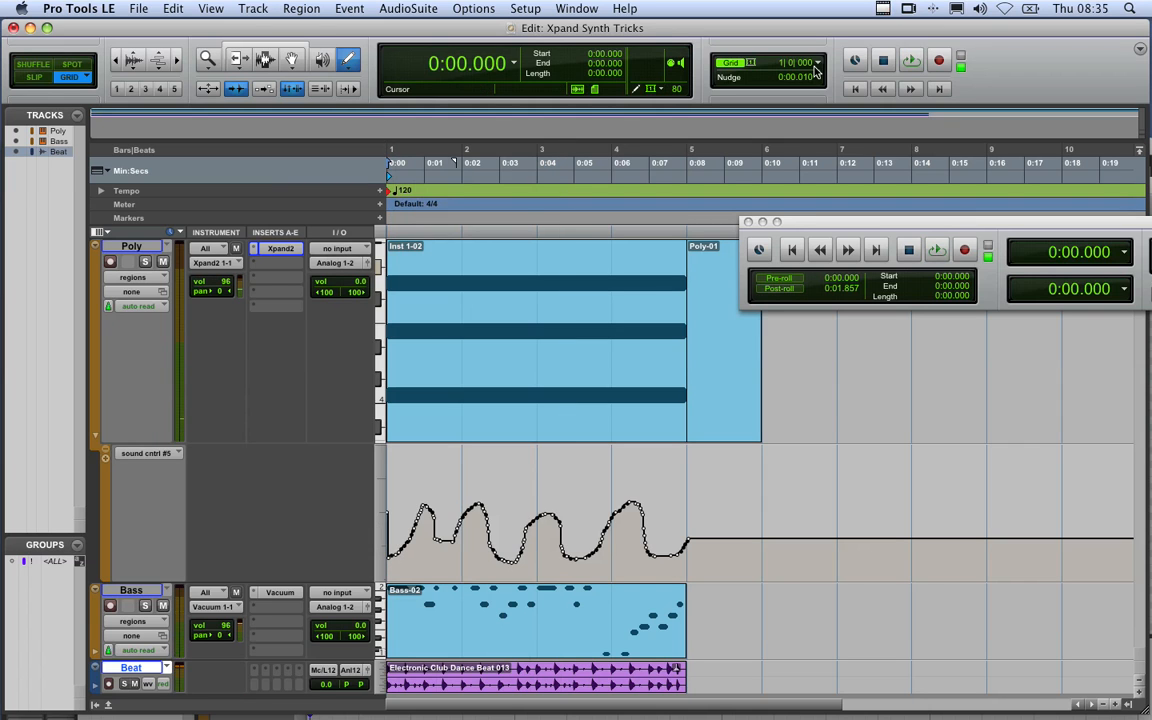
{"action": "key", "text": "super+z"}
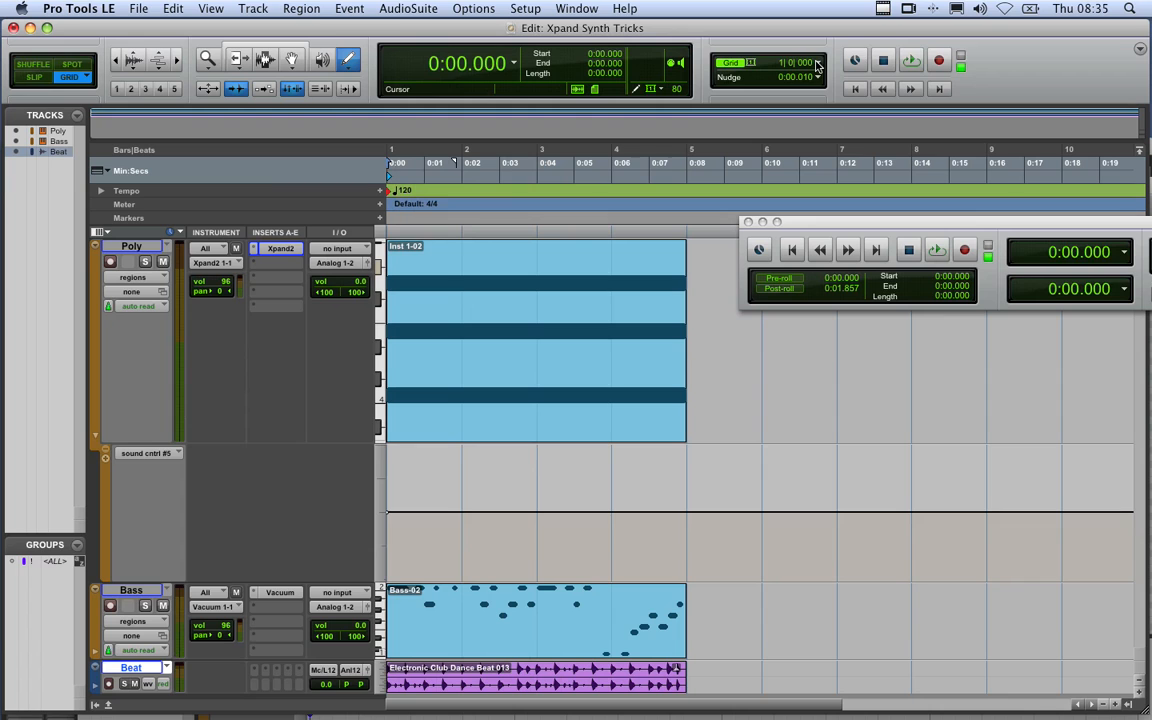
Set the grid to 1/8 note, draw a square wave across bar 2 of the sound cntrl #5 lane, and play it.
{"action": "left_click", "coordinate": [818, 64]}
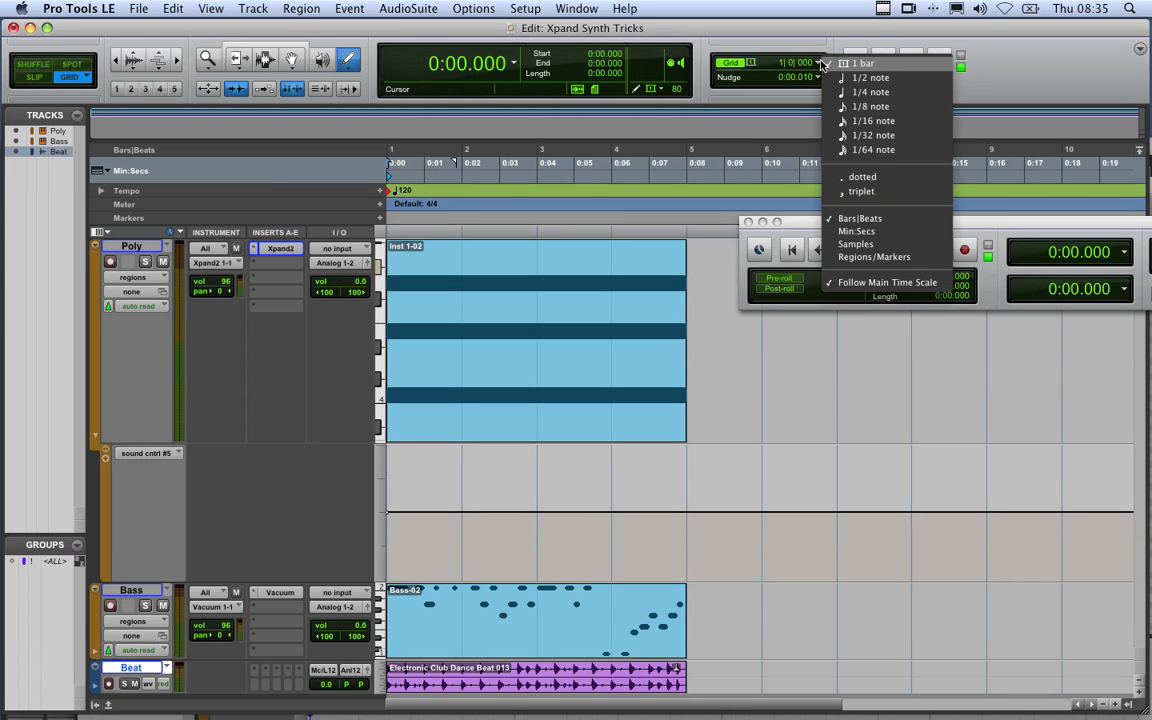
{"action": "left_click", "coordinate": [866, 106]}
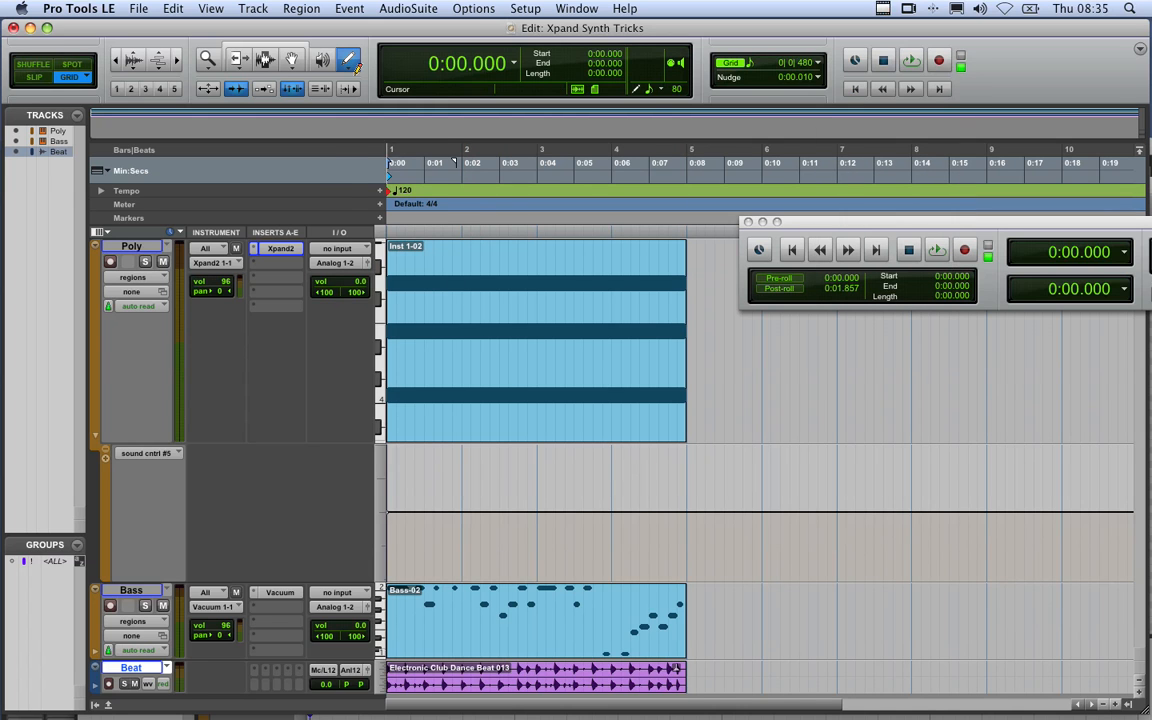
{"action": "left_click", "coordinate": [350, 61]}
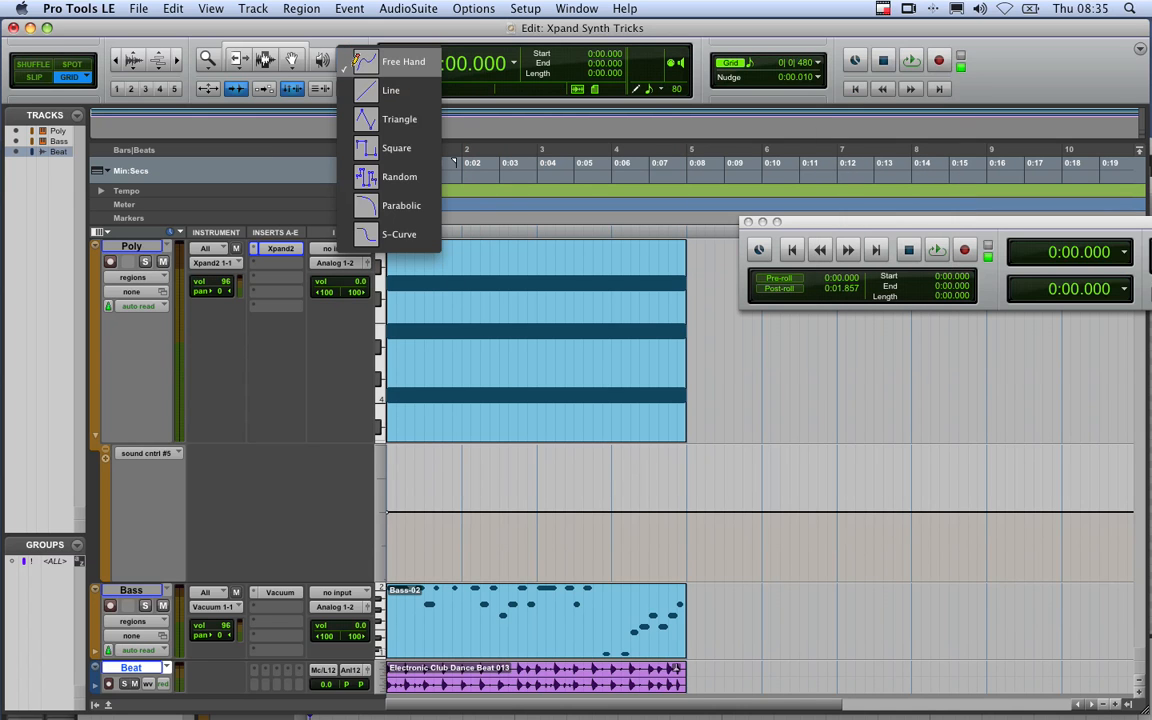
{"action": "left_click", "coordinate": [390, 148]}
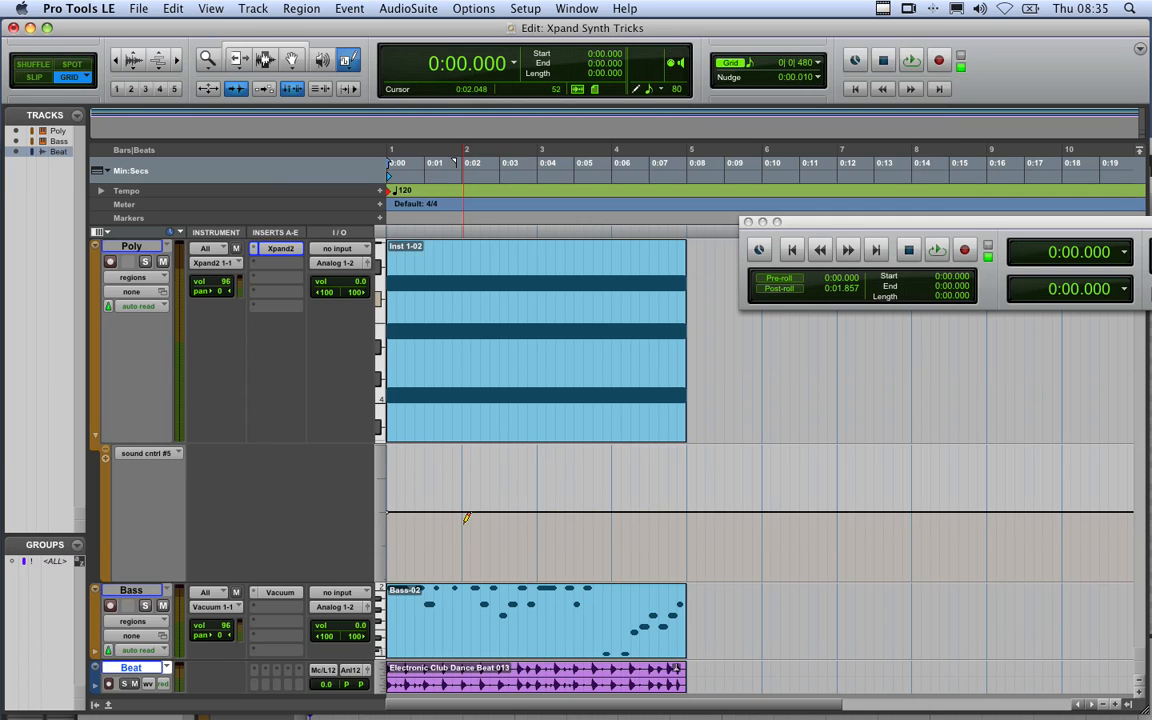
{"action": "mouse_move", "coordinate": [461, 523]}
{"action": "left_mouse_down"}
{"action": "mouse_move", "coordinate": [493, 518]}
{"action": "mouse_move", "coordinate": [536, 555]}
{"action": "mouse_move", "coordinate": [537, 505]}
{"action": "mouse_move", "coordinate": [540, 574]}
{"action": "mouse_move", "coordinate": [537, 514]}
{"action": "mouse_move", "coordinate": [538, 571]}
{"action": "mouse_move", "coordinate": [539, 548]}
{"action": "left_mouse_up"}
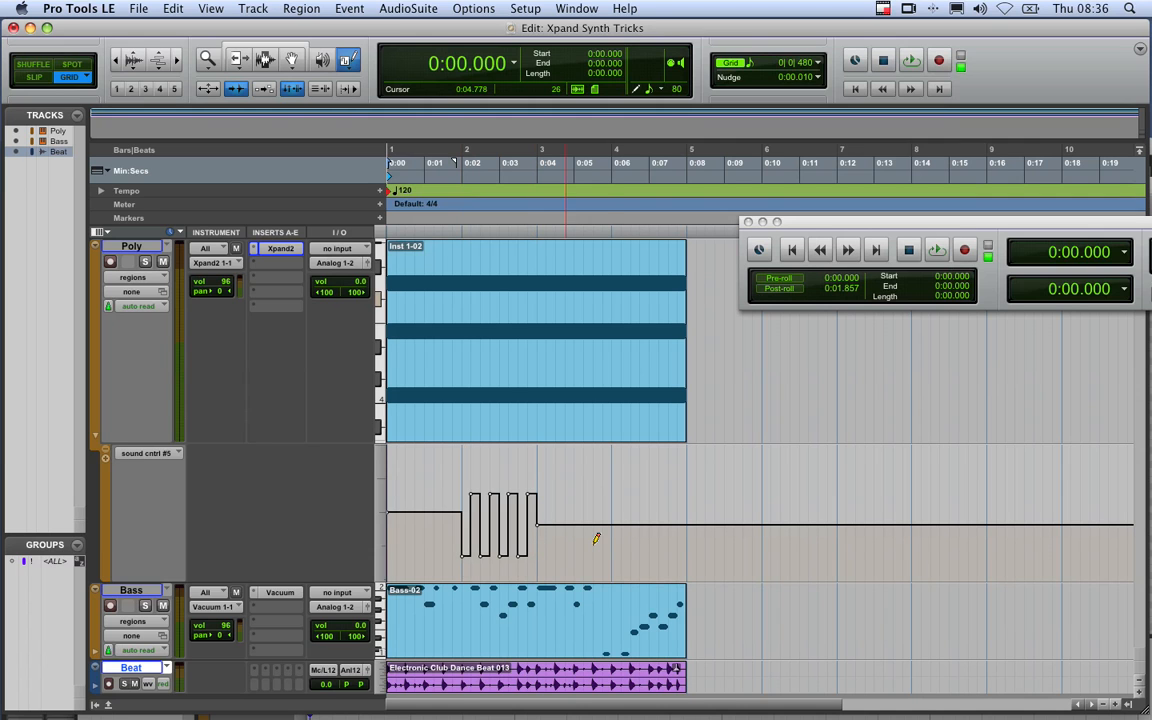
{"action": "key", "text": "space"}
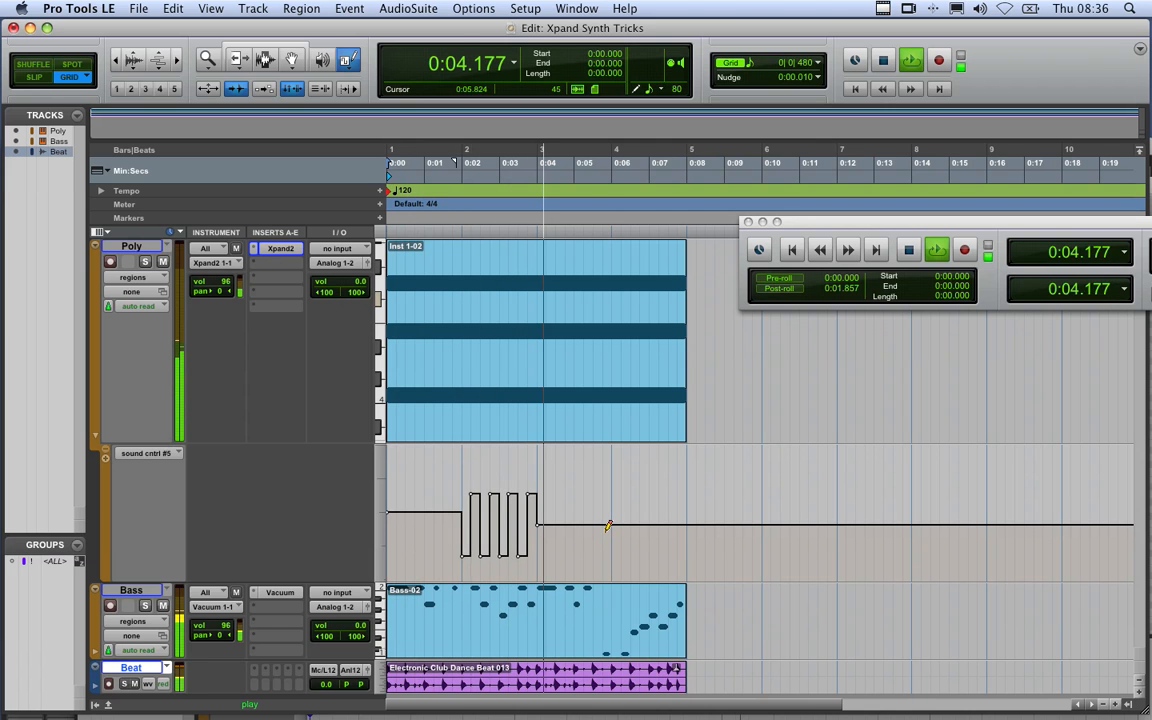
{"action": "key", "text": "space"}
Draw a second, lower square wave across bar 4 of the sound cntrl #5 lane and play it.
{"action": "left_click_drag", "start_coordinate": [612, 545], "coordinate": [676, 520]}
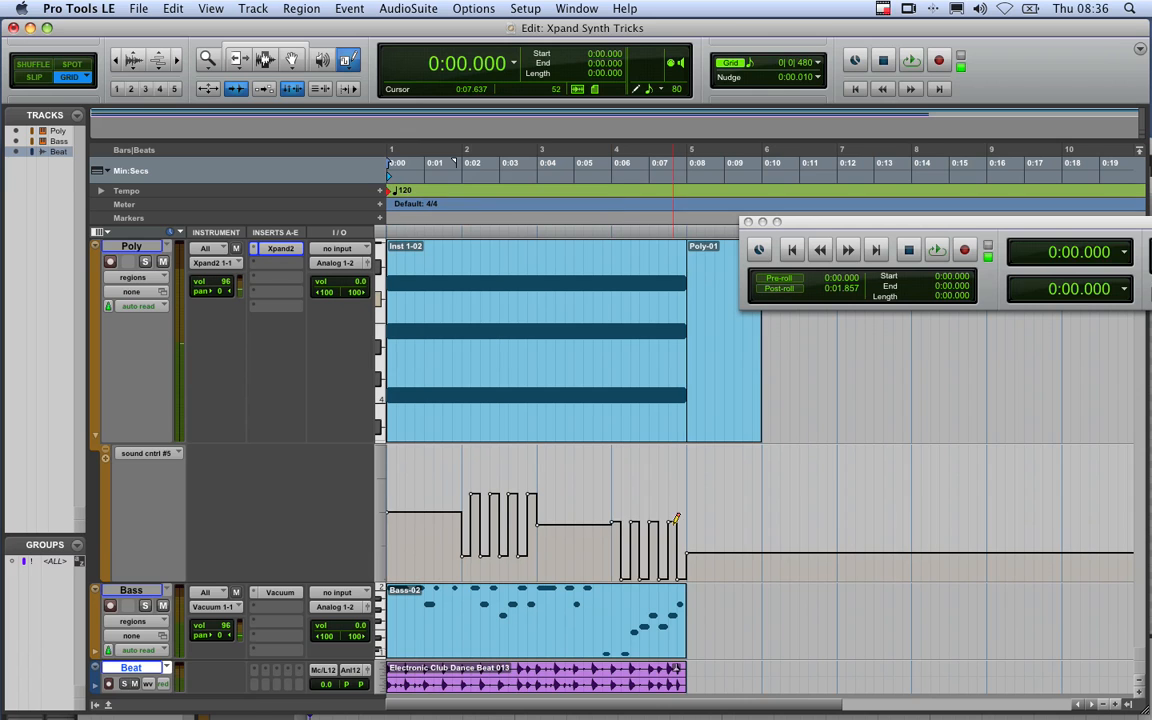
{"action": "key", "text": "space"}
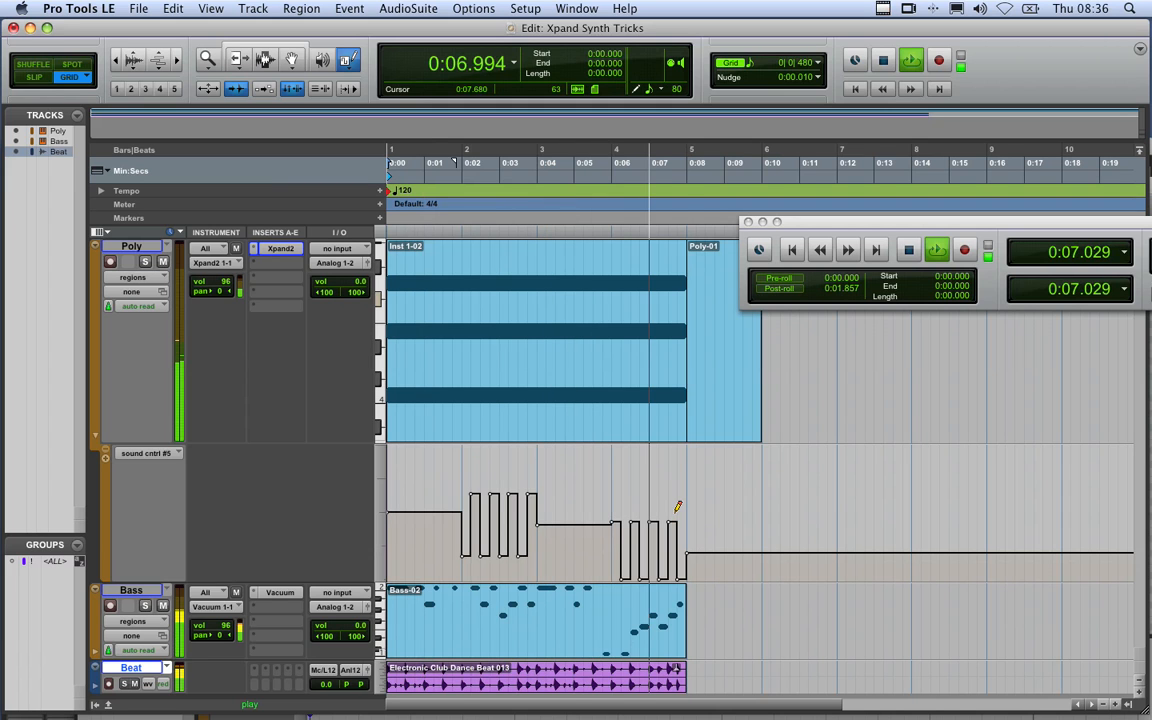
{"action": "key", "text": "space"}
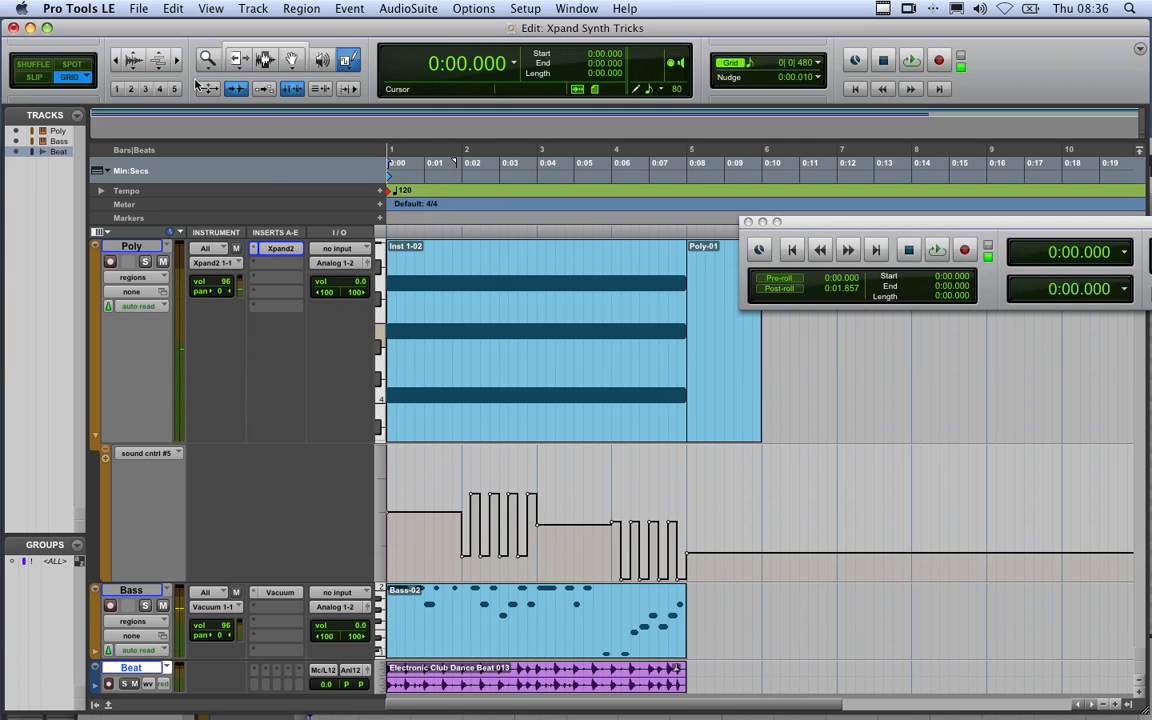
Lower the sound cntrl #5 automation across bar 1 to the bottom level of the square wave in bar 2.
{"action": "left_click", "coordinate": [292, 62]}
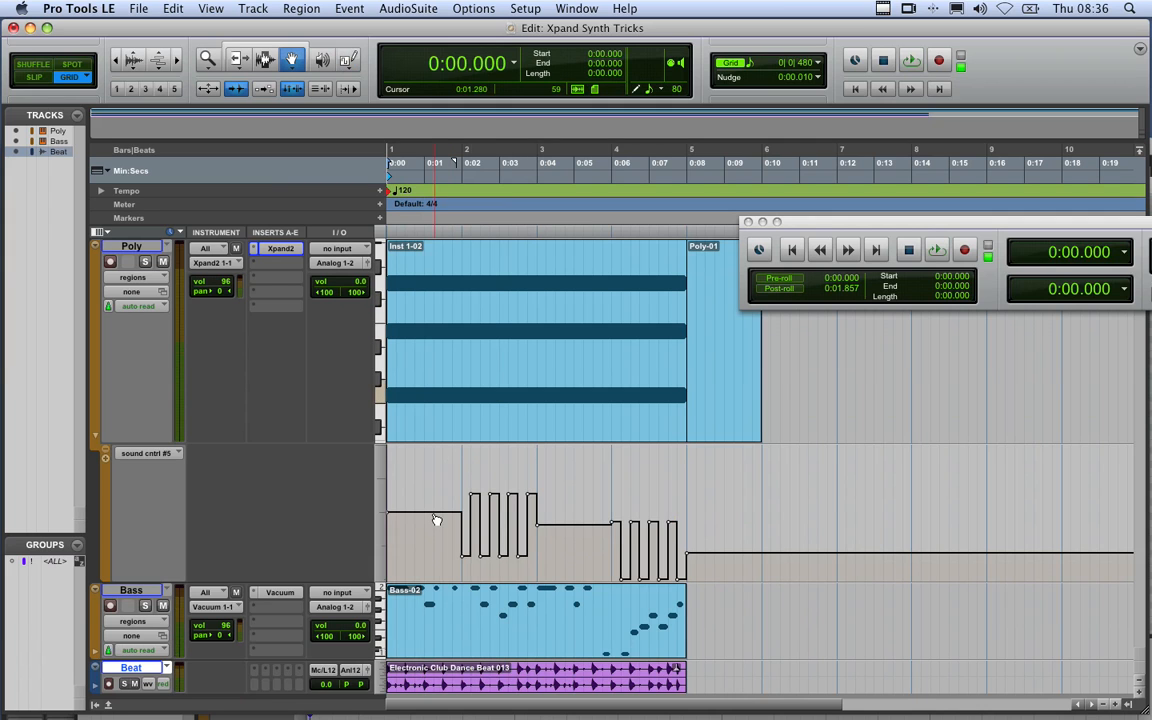
{"action": "left_click_drag", "start_coordinate": [435, 514], "coordinate": [433, 561]}
{"action": "left_click_drag", "start_coordinate": [391, 518], "coordinate": [392, 554]}
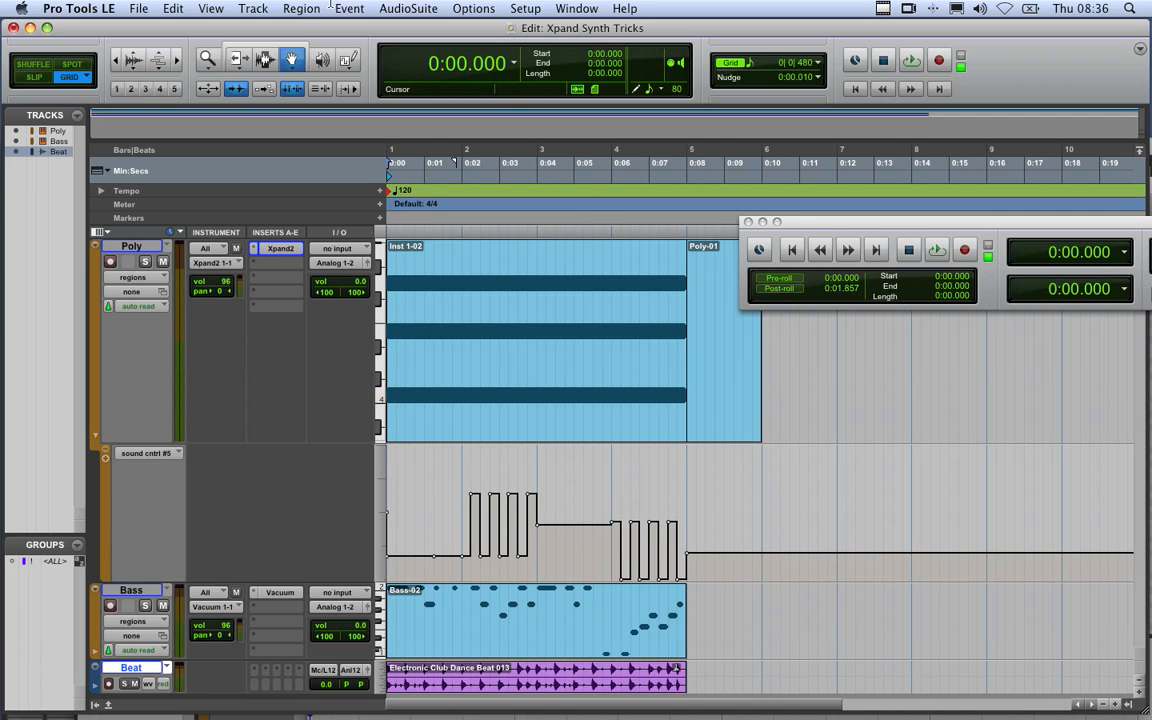
Duplicate the sound cntrl #5 automation of bars 1 and 2 onto bars 3 and 4, and play the result.
{"action": "left_click", "coordinate": [264, 59]}
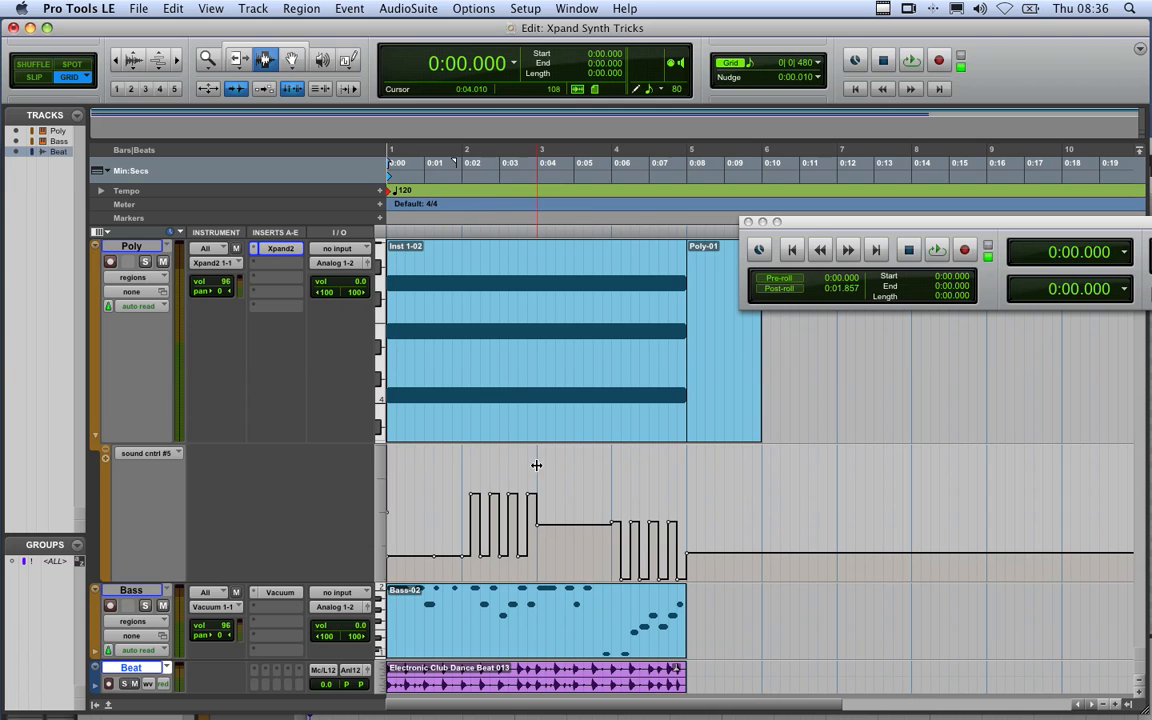
{"action": "left_click_drag", "start_coordinate": [536, 465], "coordinate": [360, 465]}
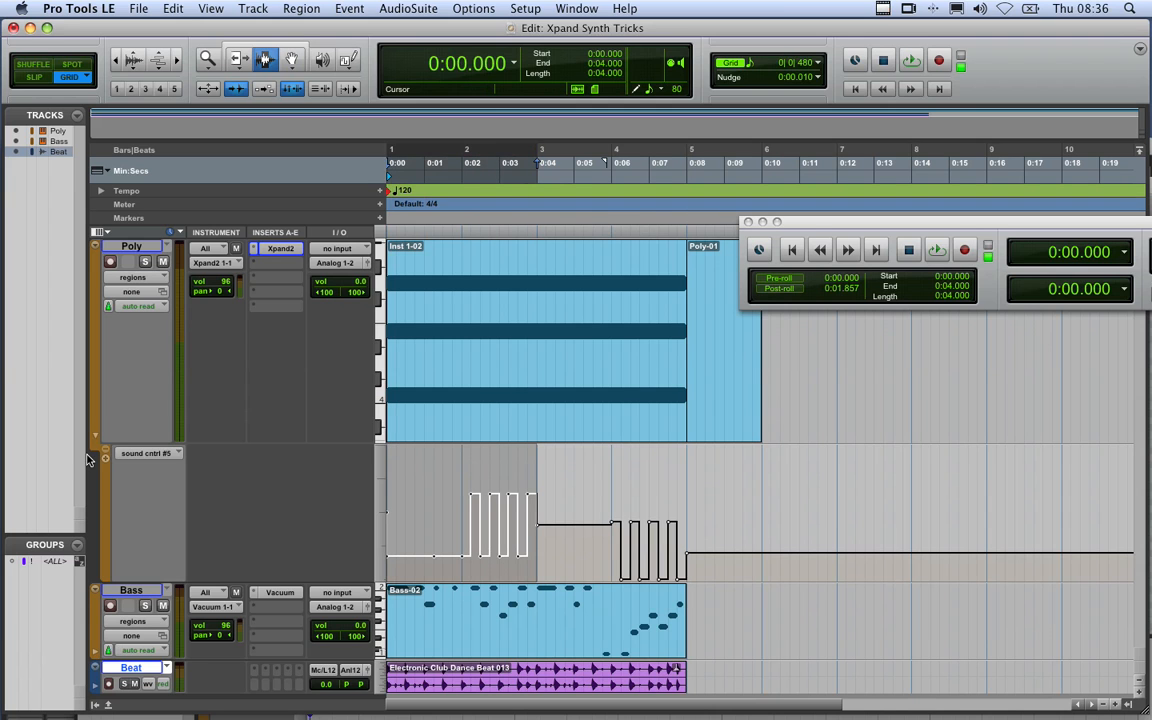
{"action": "key", "text": "super+d"}
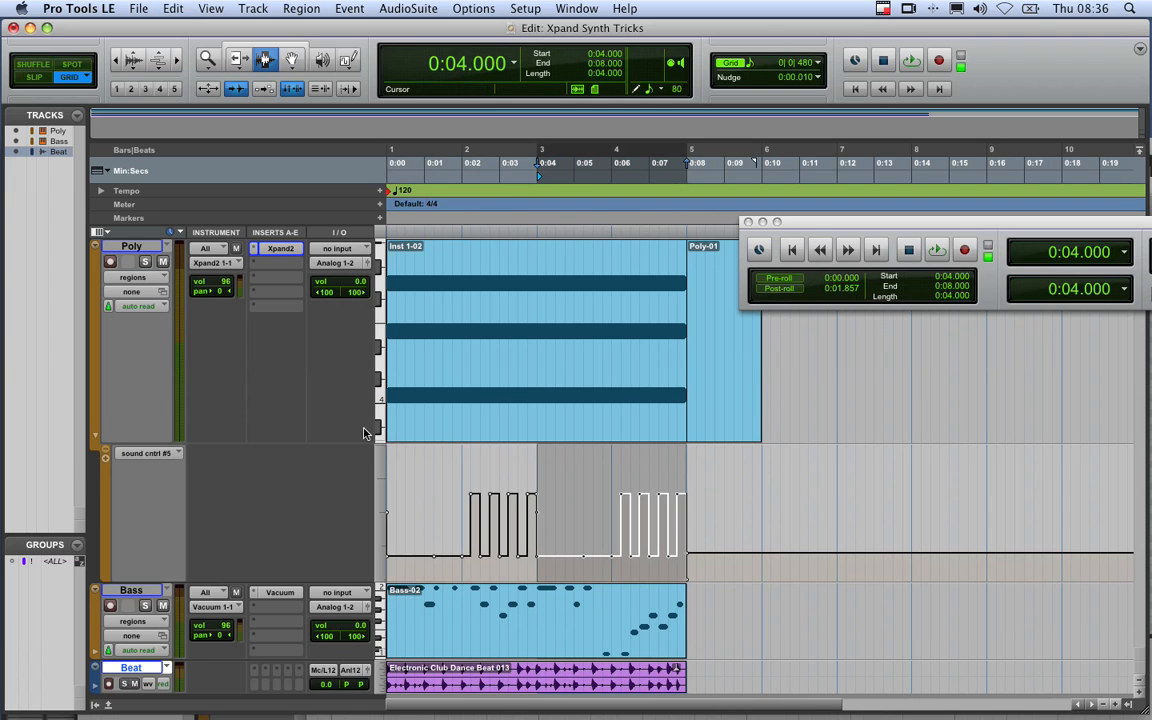
{"action": "left_click", "coordinate": [792, 251]}
{"action": "key", "text": "space"}
Try a 1/16-note square wave across bar 4 of the sound cntrl #5 lane, play it, and undo the drawing.
{"action": "left_click", "coordinate": [347, 62]}
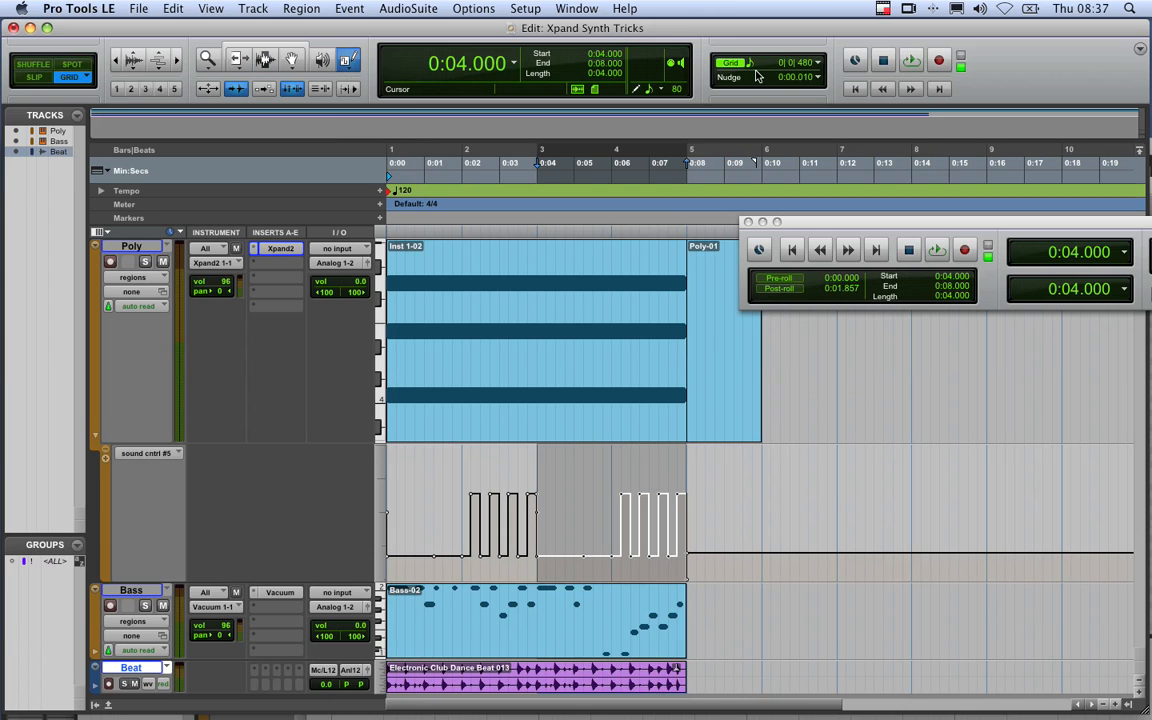
{"action": "left_click", "coordinate": [816, 64]}
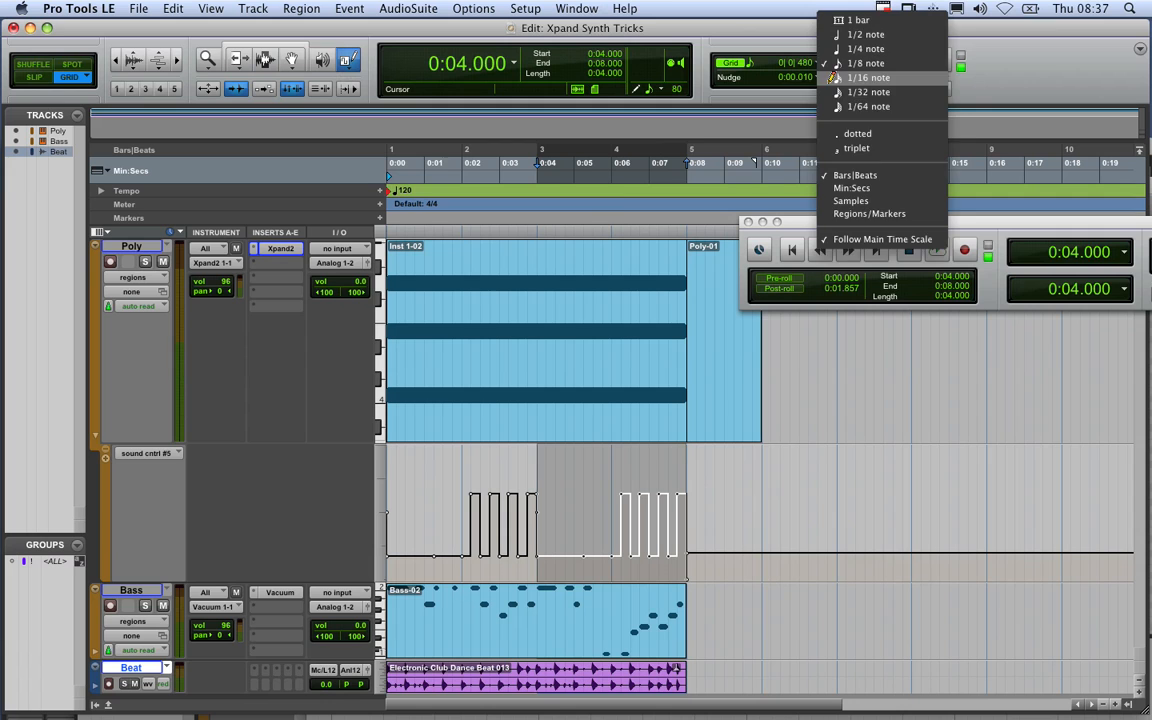
{"action": "left_click", "coordinate": [866, 77]}
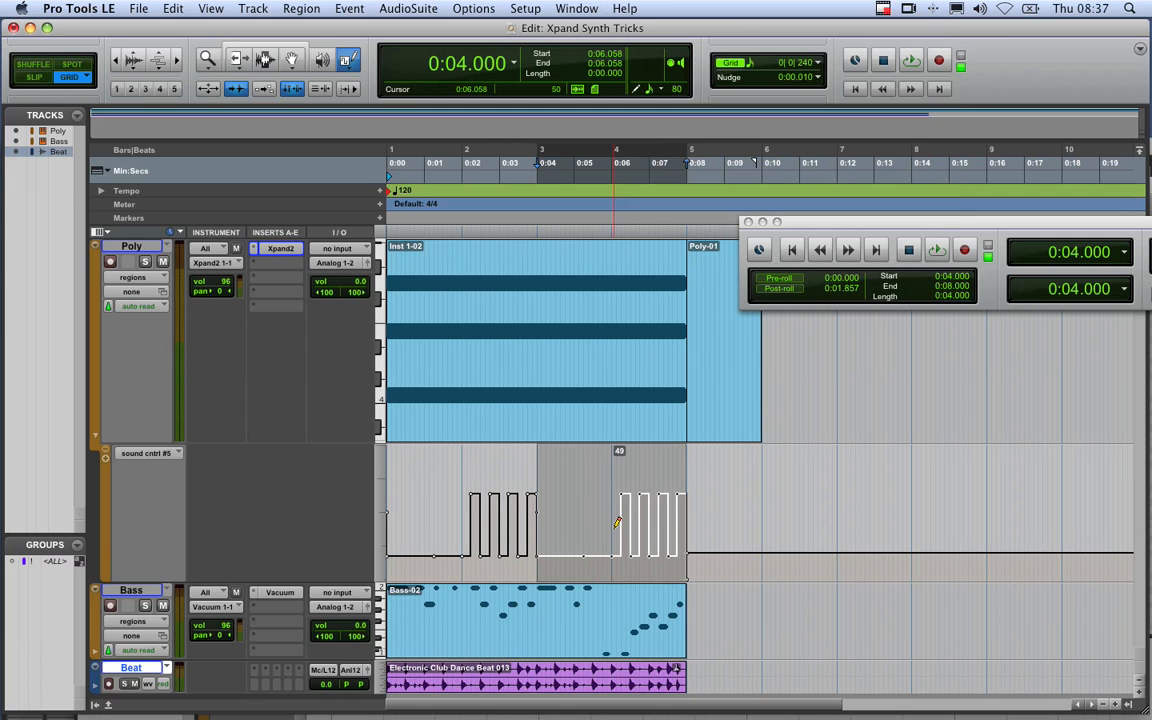
{"action": "left_click_drag", "start_coordinate": [615, 527], "coordinate": [690, 528]}
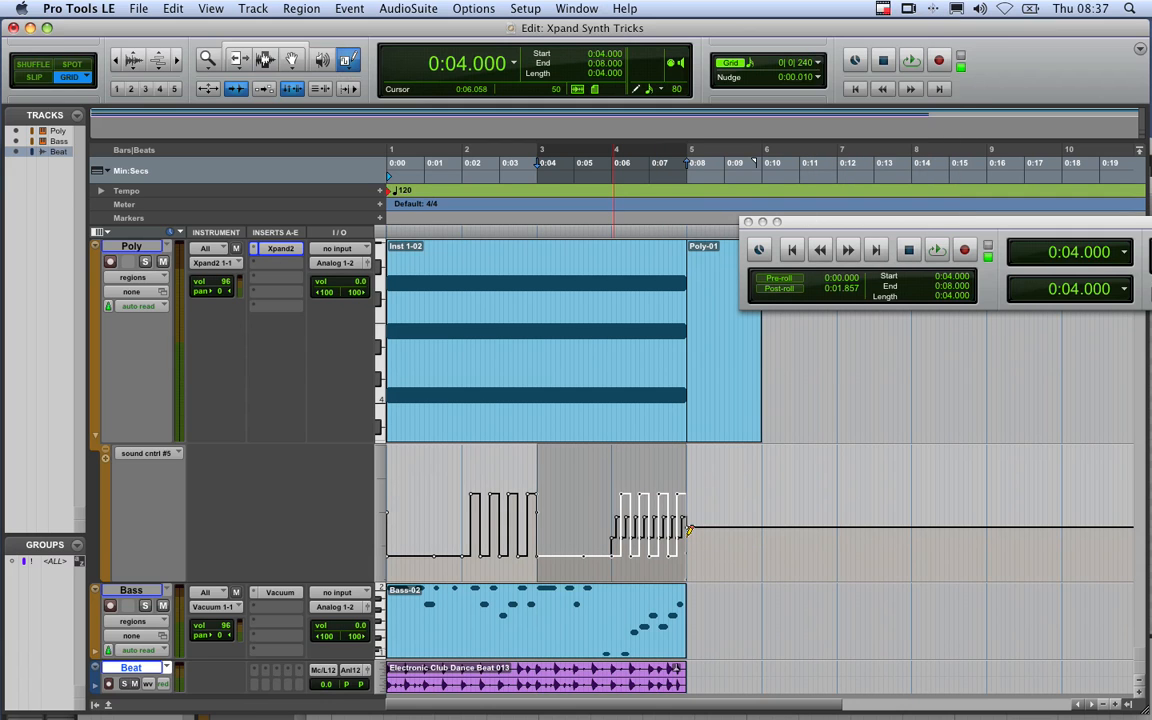
{"action": "key", "text": "space"}
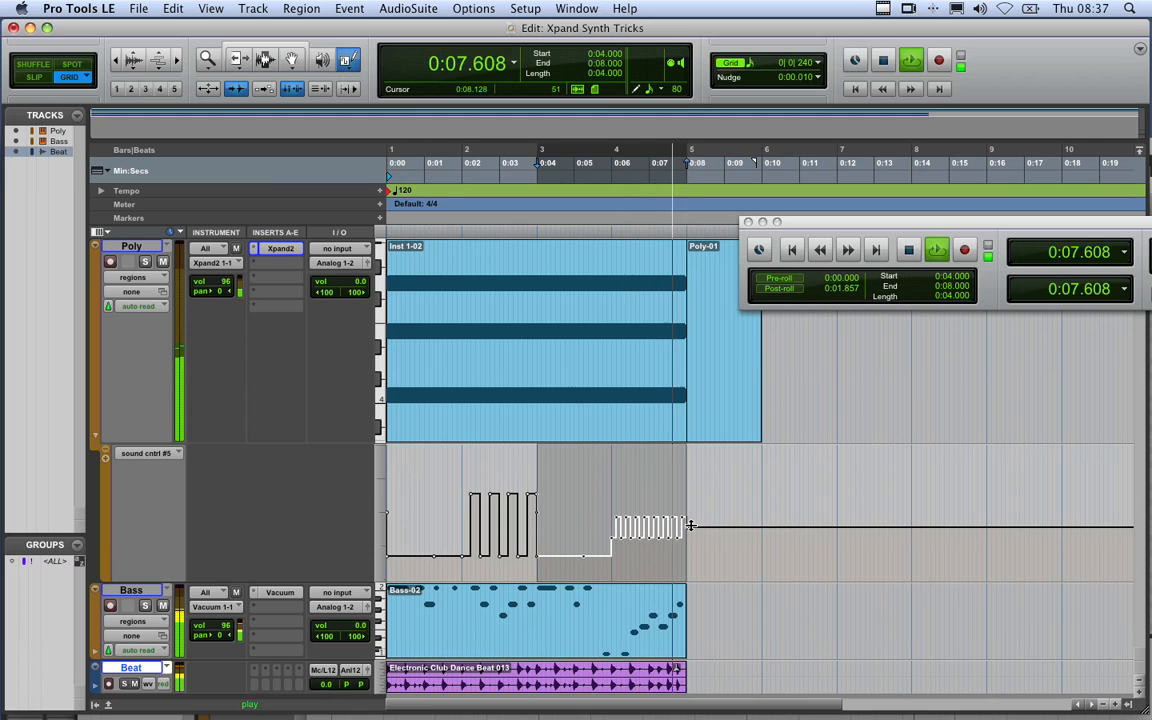
{"action": "key", "text": "space"}
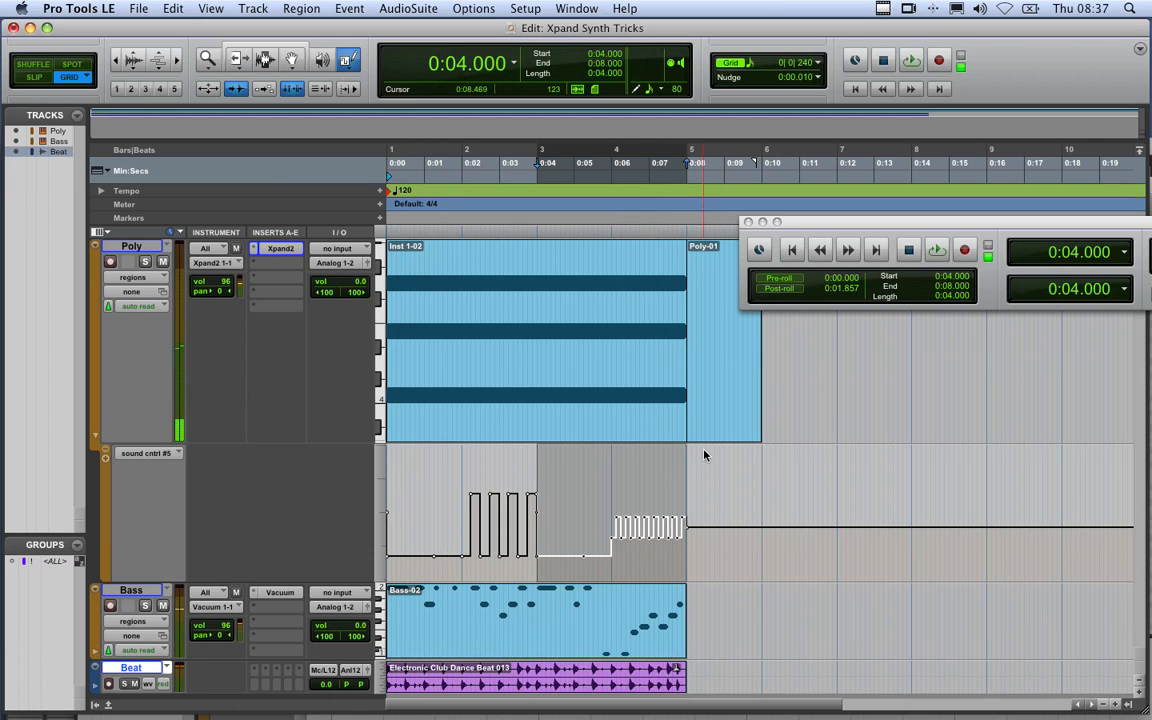
{"action": "key", "text": "super+z"}
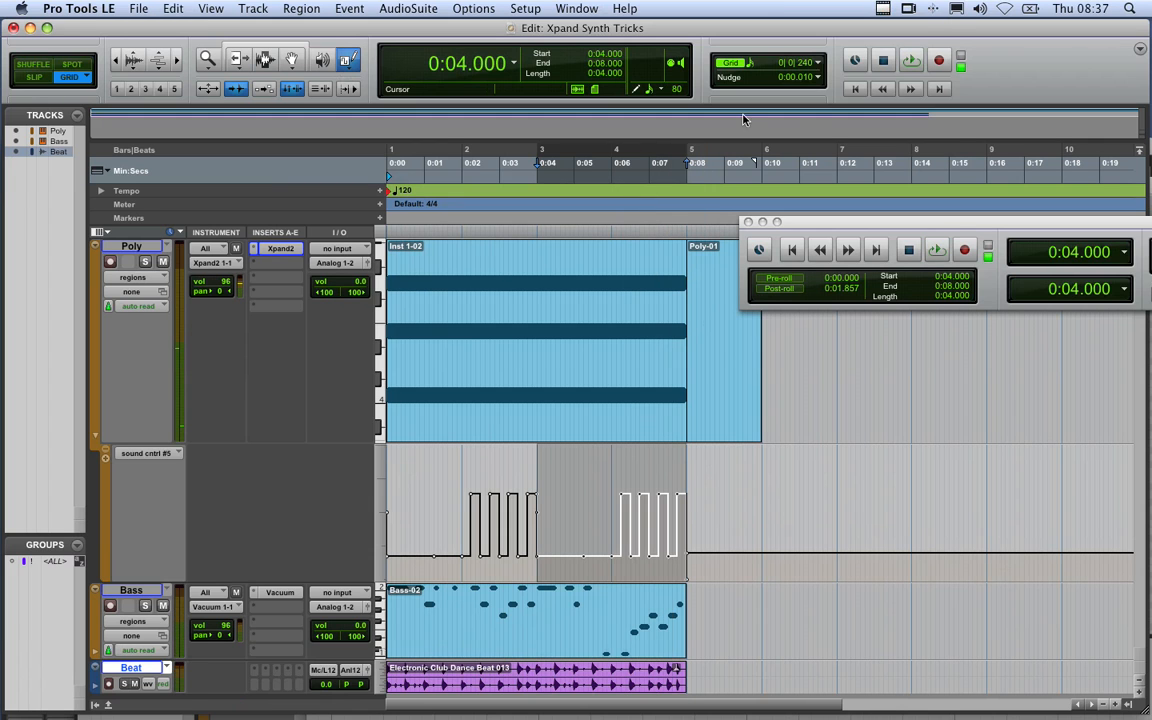
Set the grid to 1/8-note triplets, draw a square wave across bar 1 of the sound cntrl #5 lane, and start playback.
{"action": "left_click", "coordinate": [817, 65]}
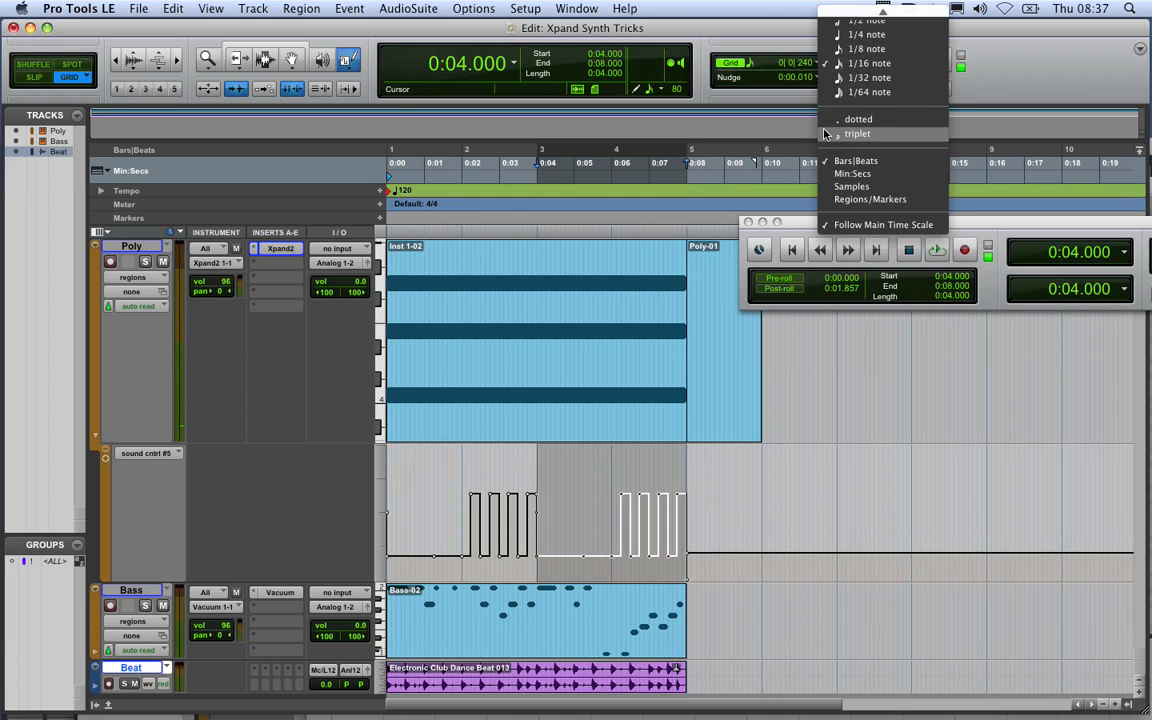
{"action": "left_click", "coordinate": [843, 49]}
{"action": "left_click", "coordinate": [815, 63]}
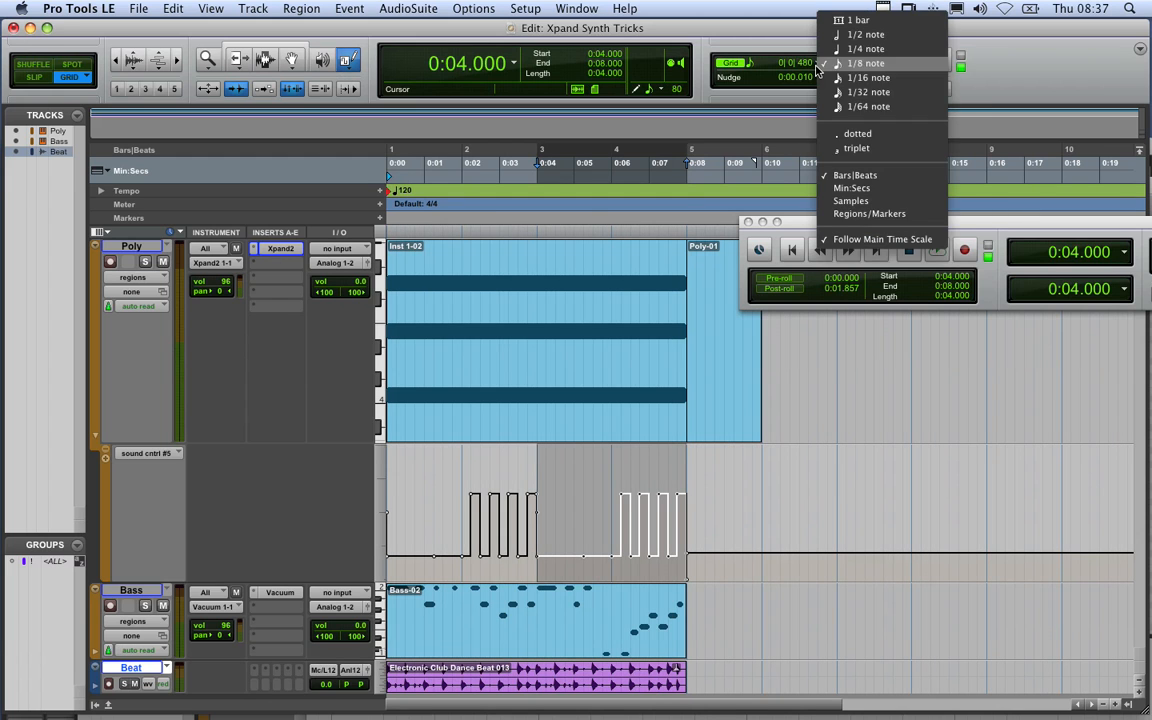
{"action": "left_click", "coordinate": [825, 152]}
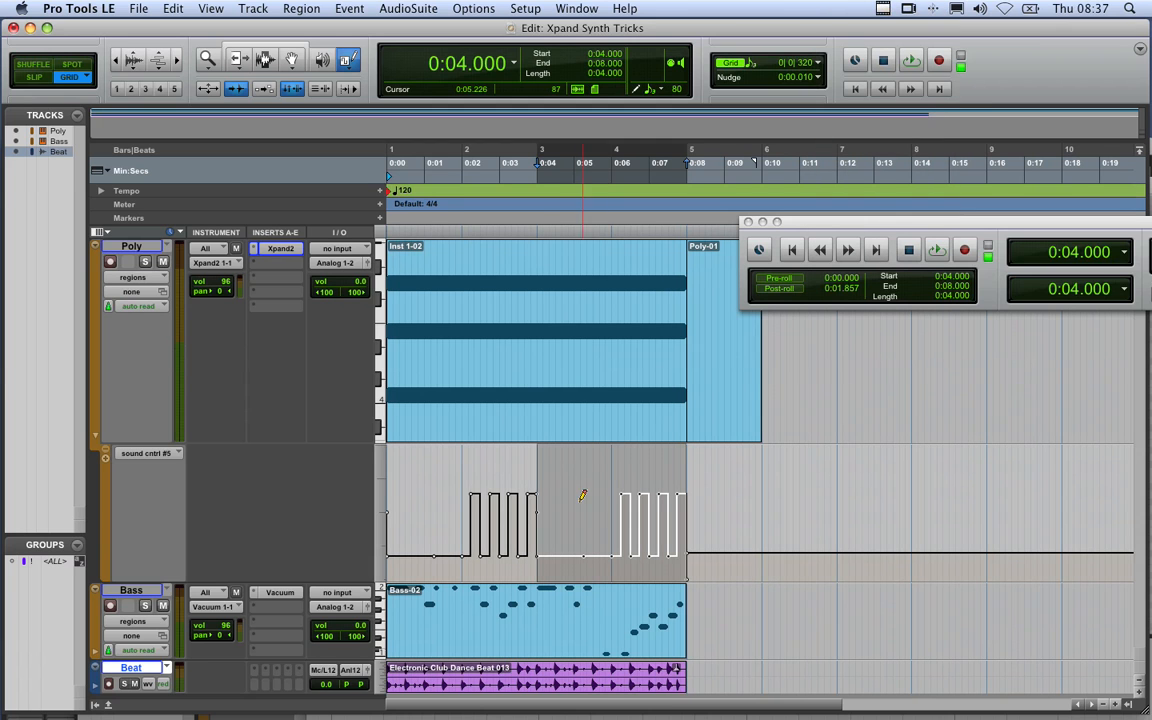
{"action": "left_click_drag", "start_coordinate": [393, 517], "coordinate": [464, 520]}
{"action": "key", "text": "space"}
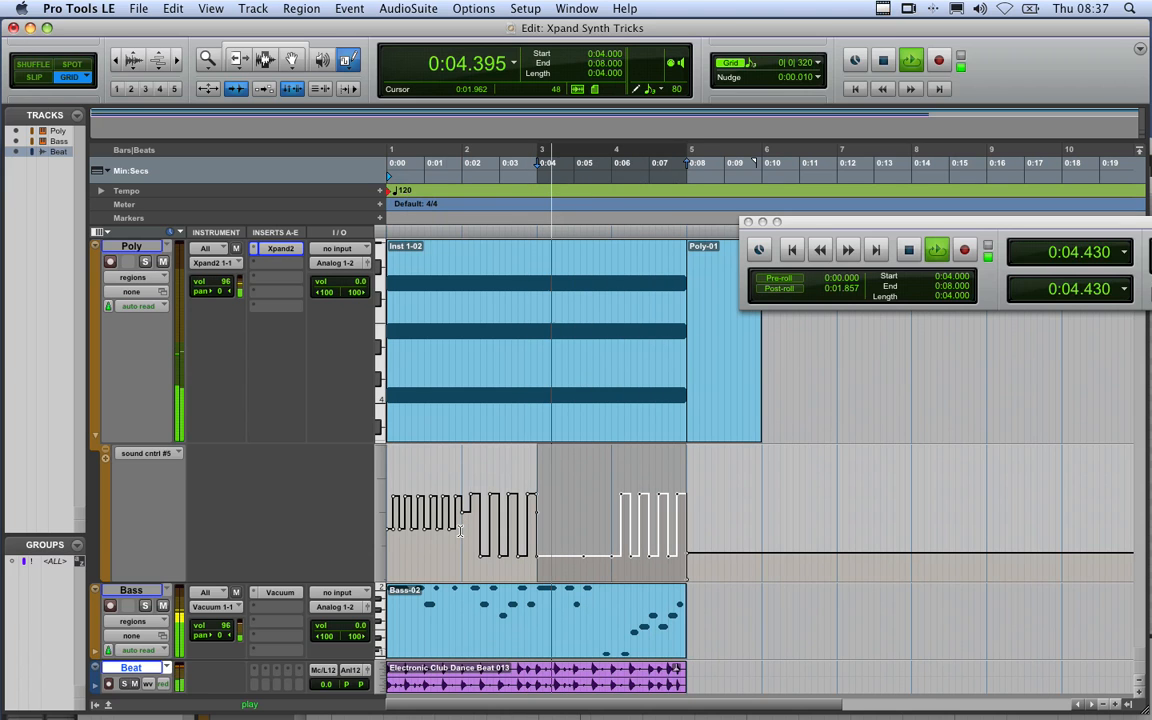
{"action": "key", "text": "space"}
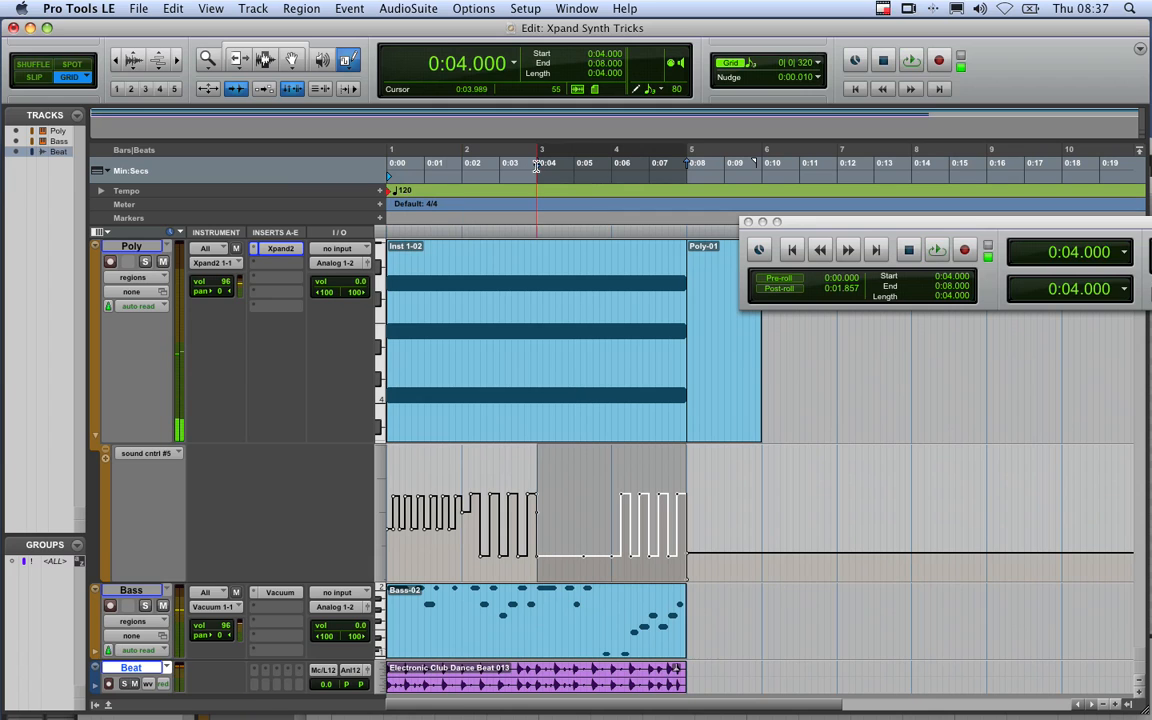
Undo the triplet square wave in bar 1 and re-create the duplicate of bars 1 and 2 on bars 3 and 4.
{"action": "key", "text": "super+z"}
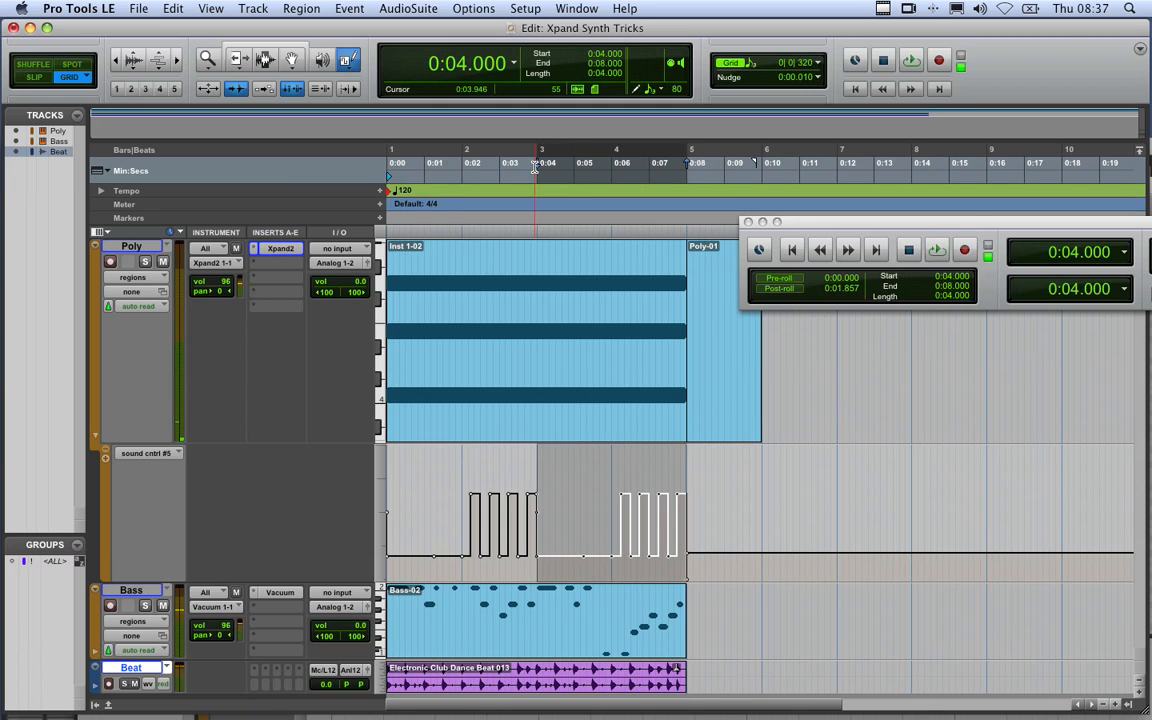
{"action": "key", "text": "super+z"}
{"action": "key", "text": "super+z"}
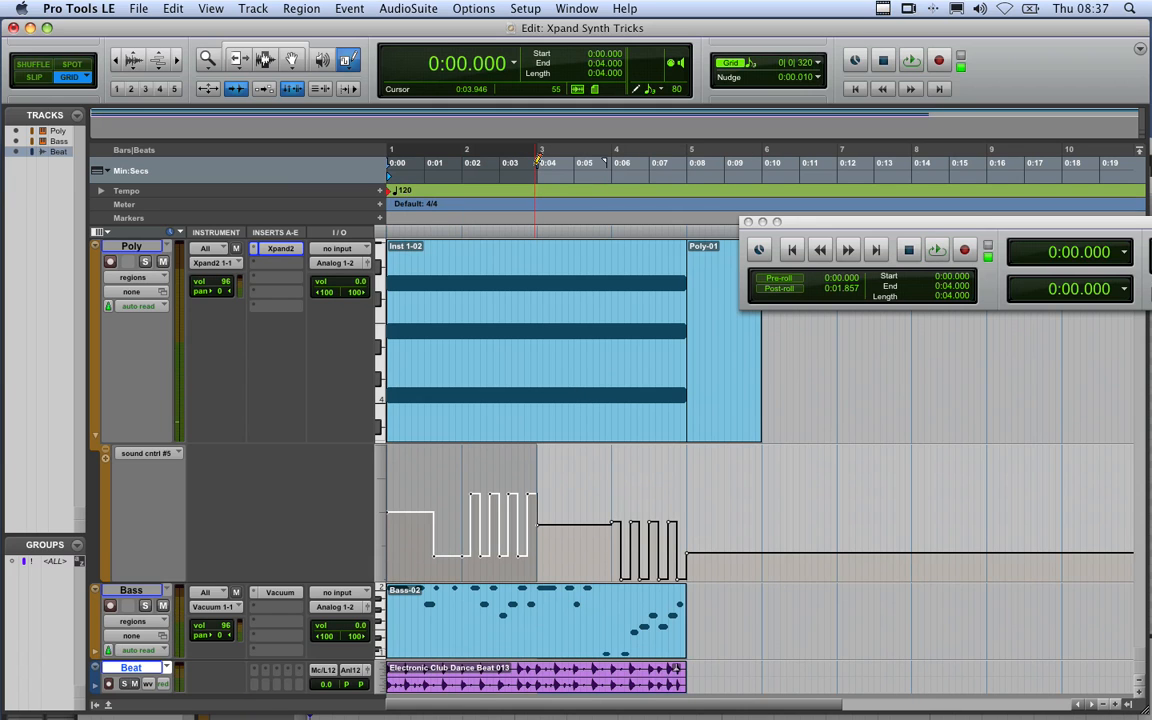
{"action": "left_click", "coordinate": [170, 9]}
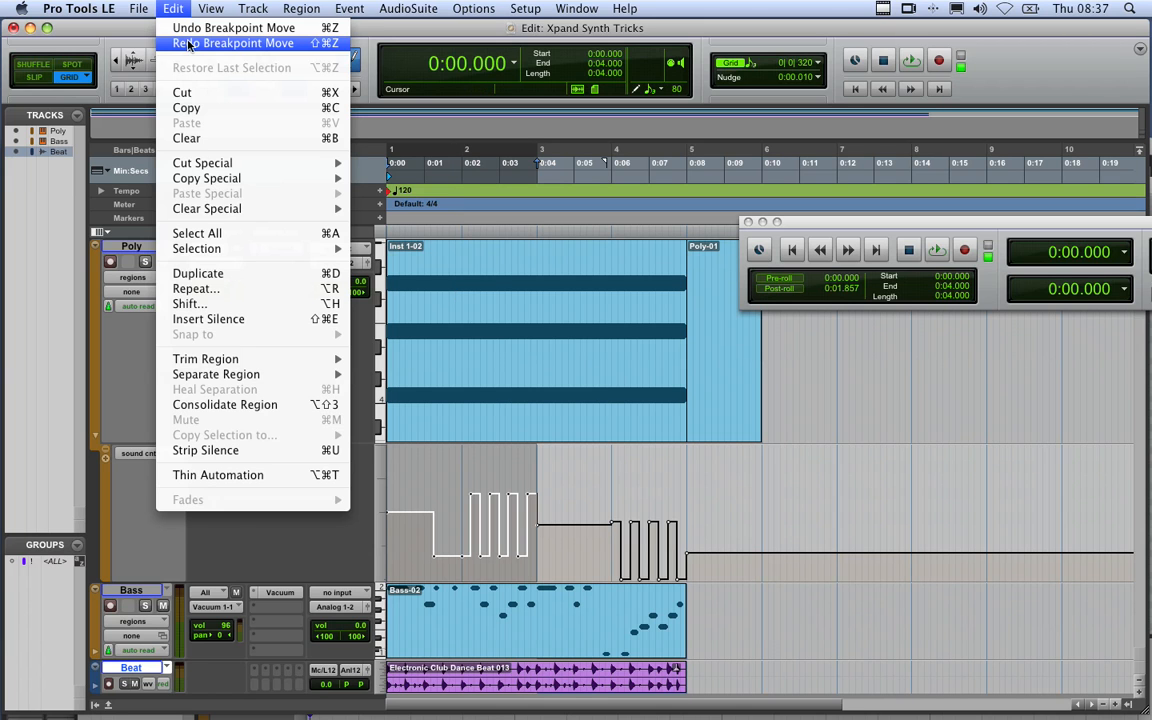
{"action": "left_click", "coordinate": [187, 43]}
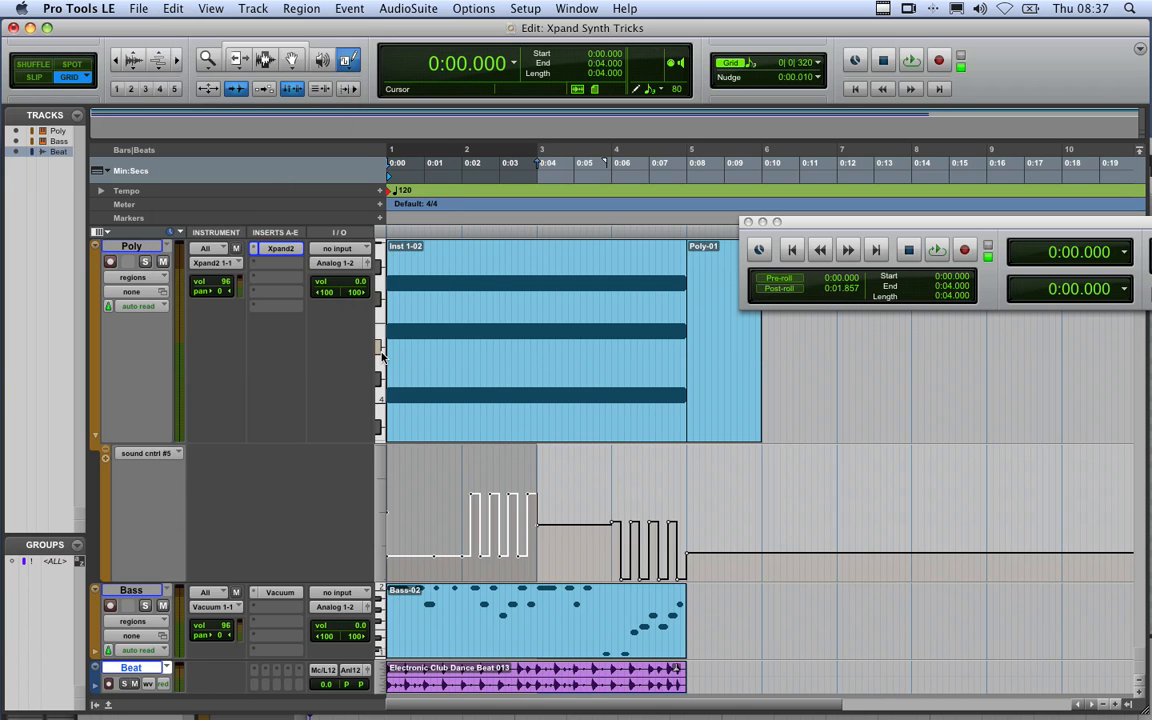
{"action": "key", "text": "super+d"}
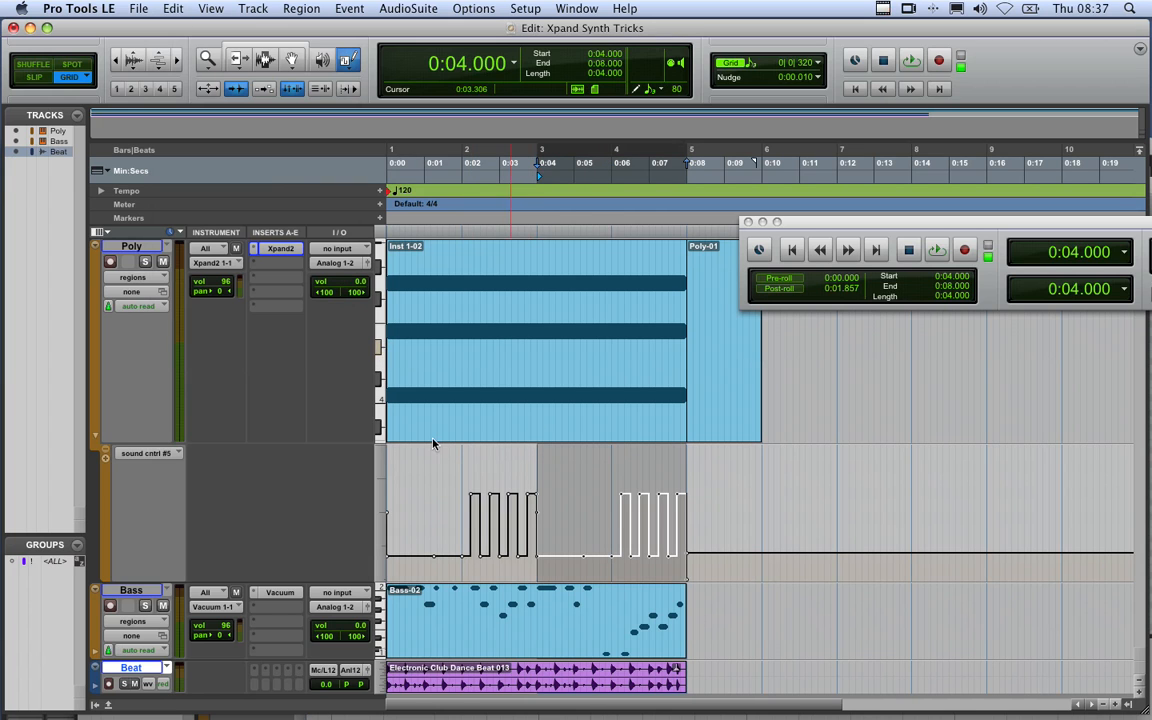
Hide the Poly track's controller lane and show the Bass track's controller lane.
{"action": "left_click", "coordinate": [96, 434]}
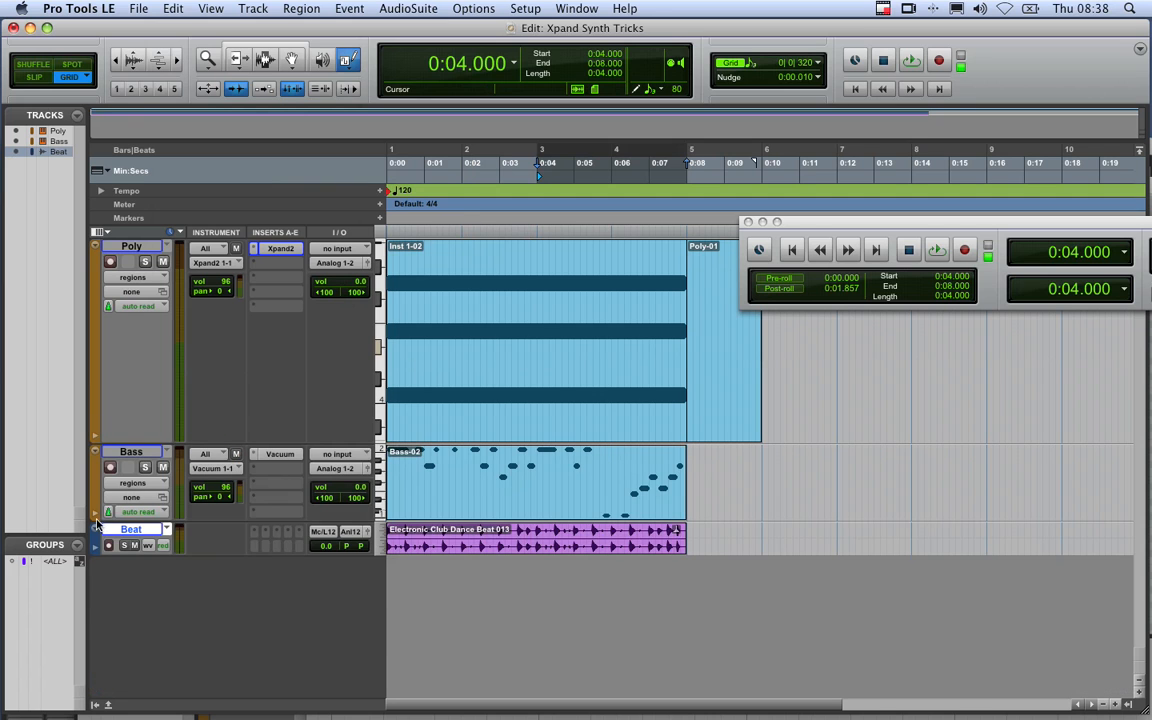
{"action": "left_click", "coordinate": [98, 510]}
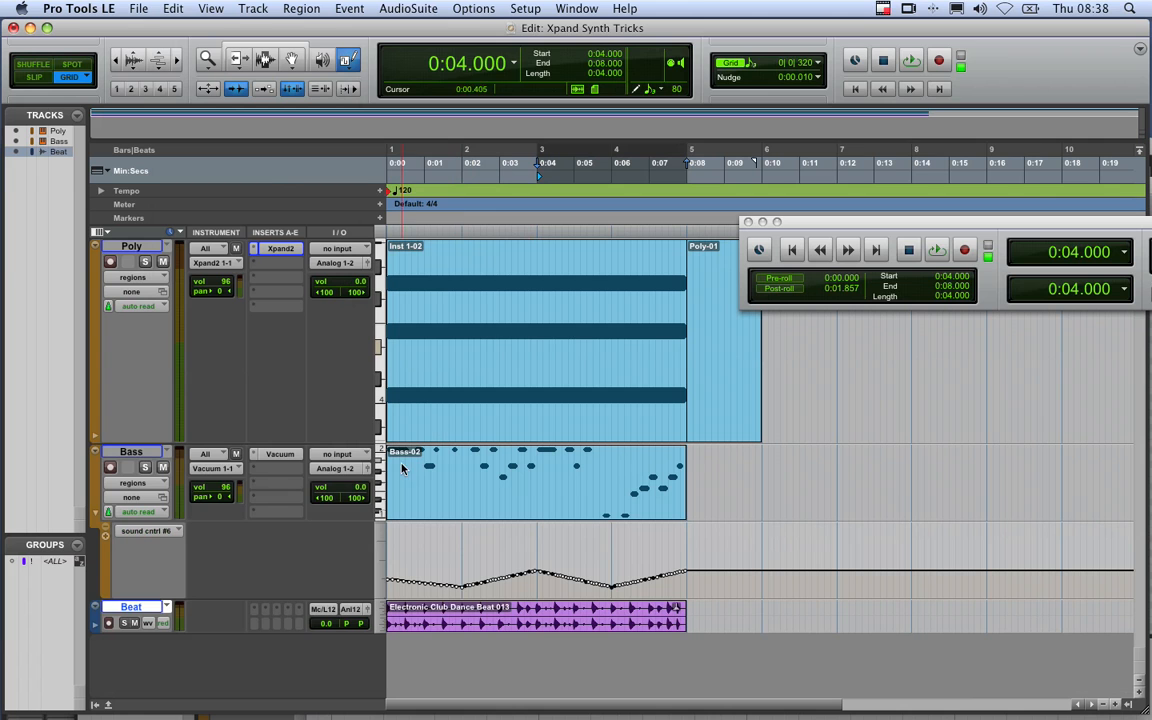
Open the Bass track's Vacuum synth and play the song to watch its LPF Cutoff follow the automation.
{"action": "left_click", "coordinate": [296, 456]}
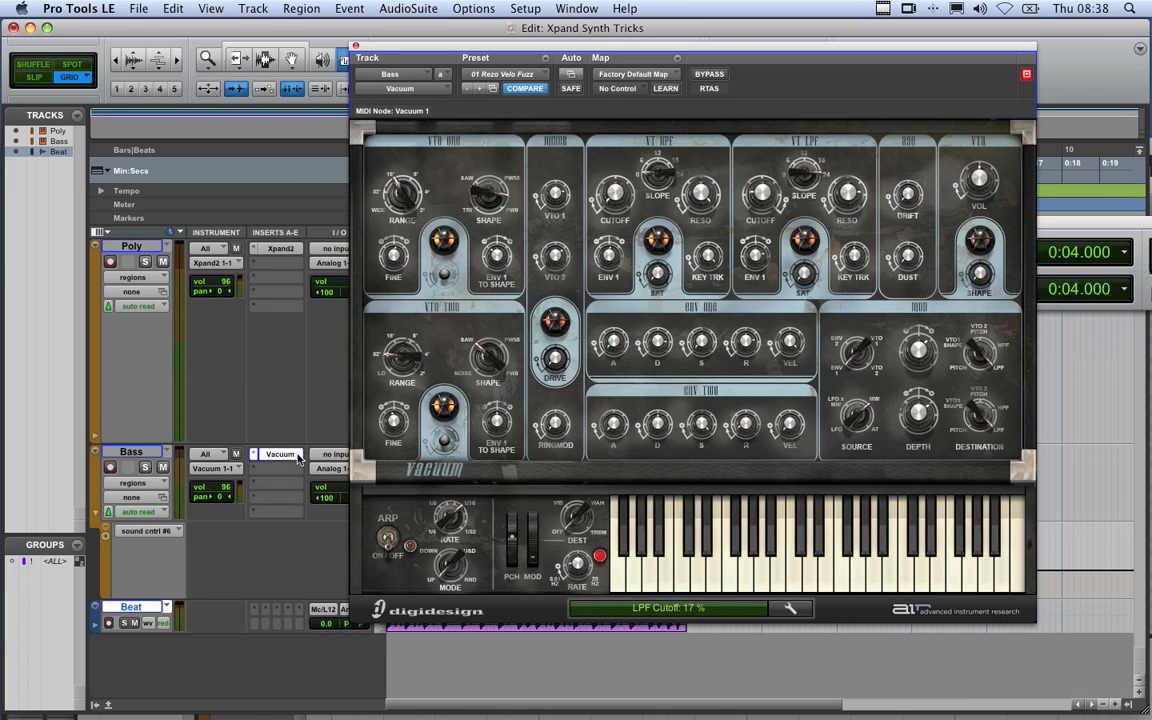
{"action": "key", "text": "space"}
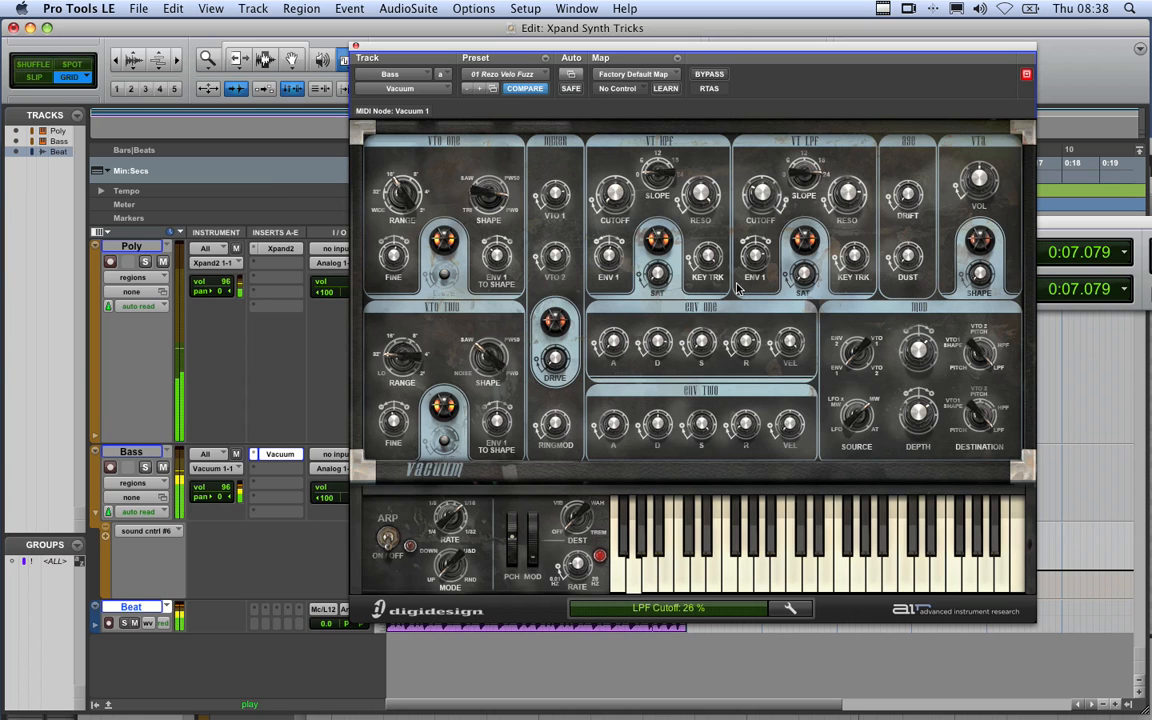
{"action": "key", "text": "space"}
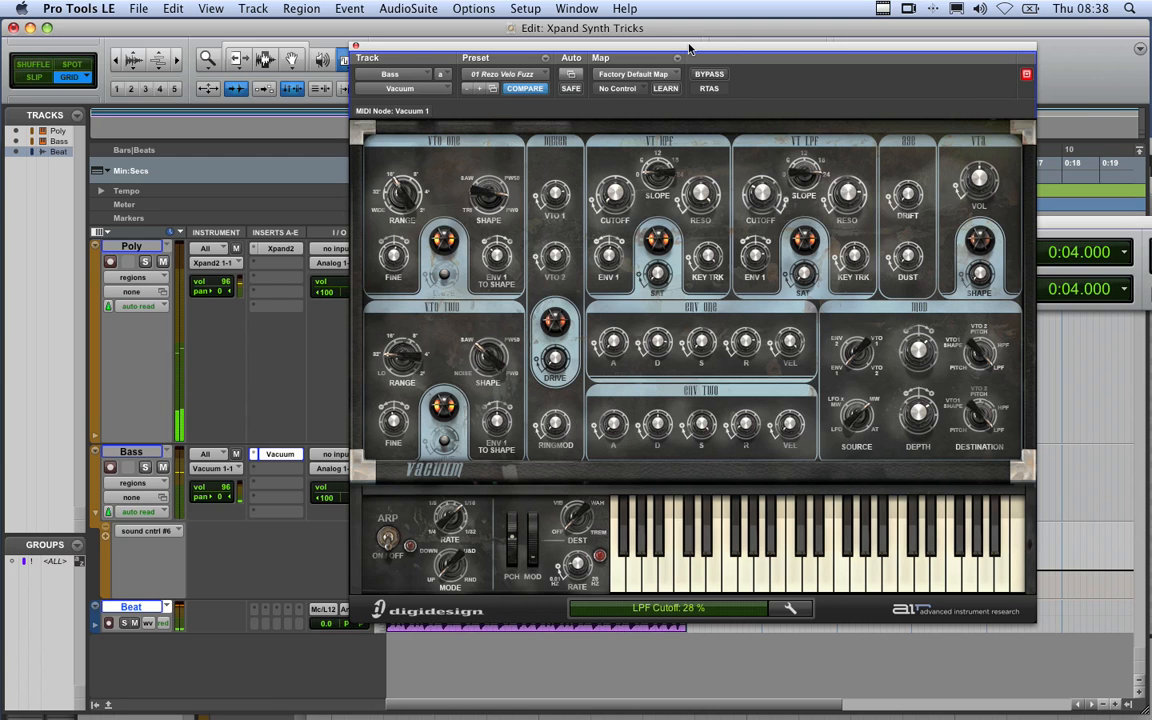
Check the MIDI CC assigned to Vacuum's VT LPF Reso knob and close the plug-in.
{"action": "left_click_drag", "start_coordinate": [688, 47], "coordinate": [718, 23]}
{"action": "right_click", "coordinate": [881, 175]}
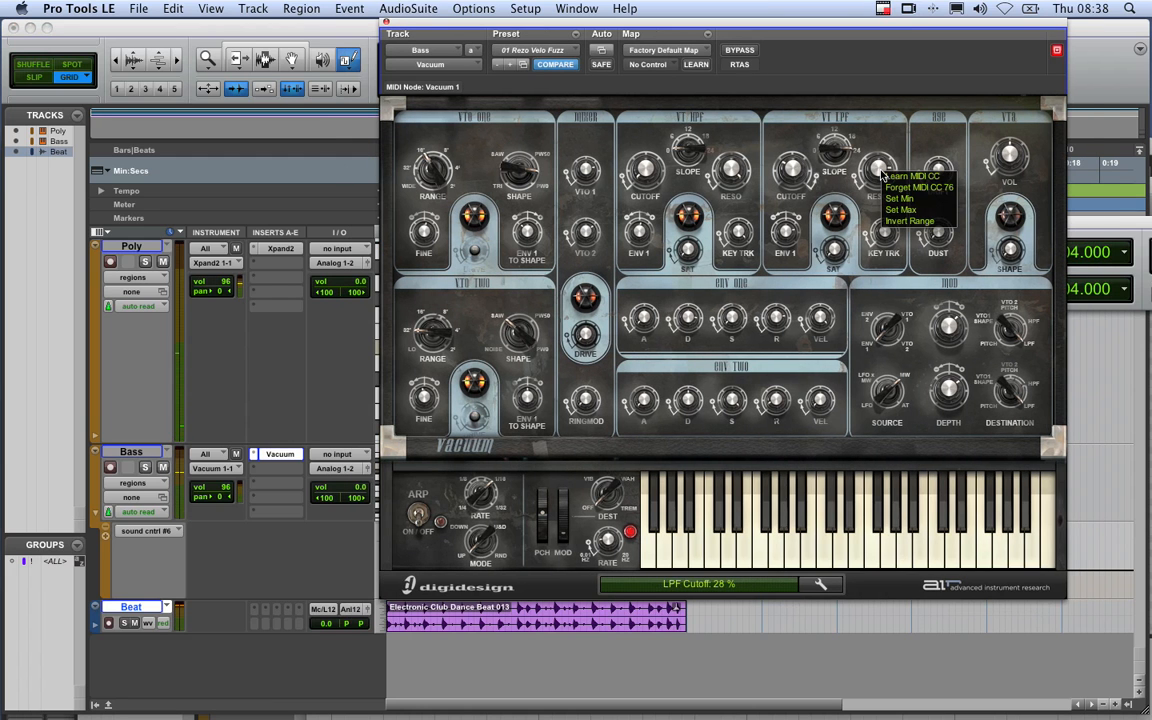
{"action": "left_click", "coordinate": [386, 22]}
{"action": "left_click", "coordinate": [386, 22]}
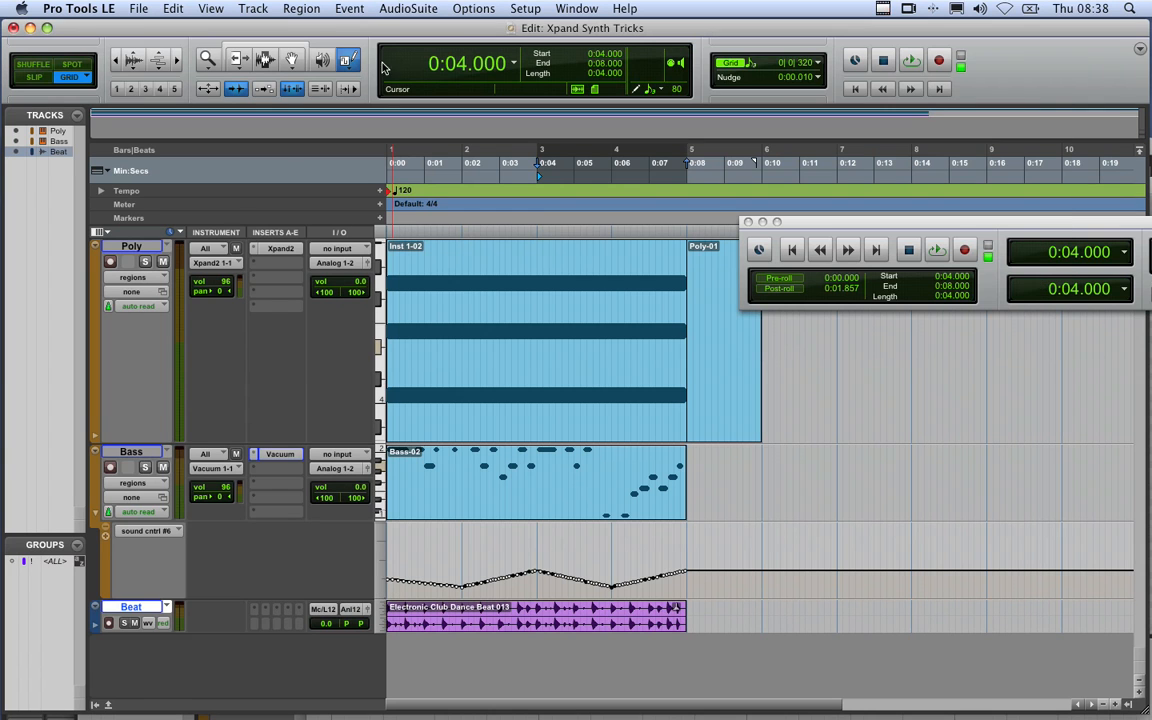
Add a second controller lane to the Bass track and add sound cntrl #7 (76) to its automated MIDI controllers.
{"action": "left_click", "coordinate": [107, 541]}
{"action": "left_click", "coordinate": [145, 608]}
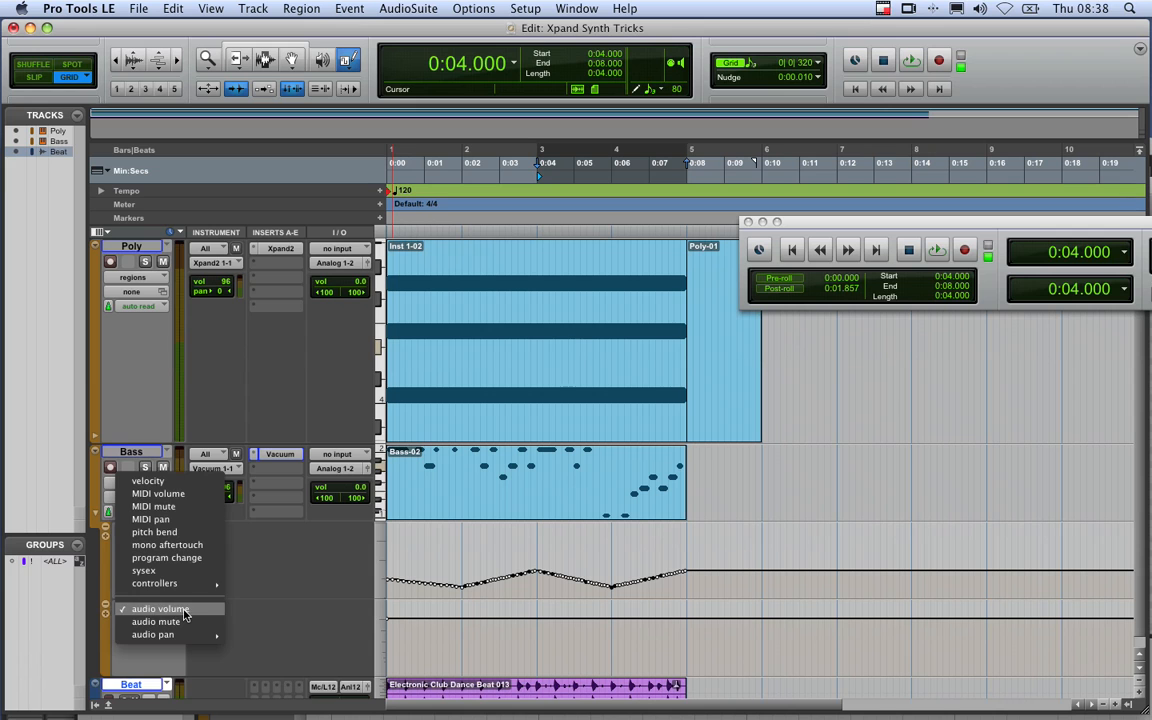
{"action": "mouse_move", "coordinate": [199, 588]}
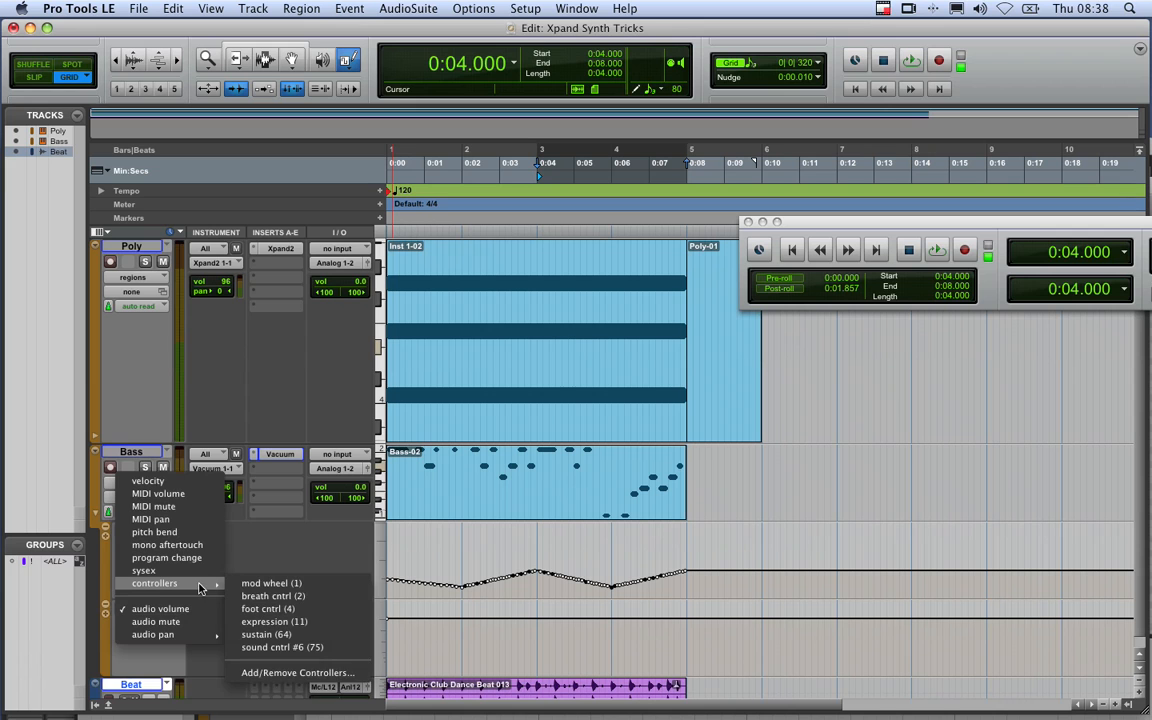
{"action": "left_click", "coordinate": [310, 676]}
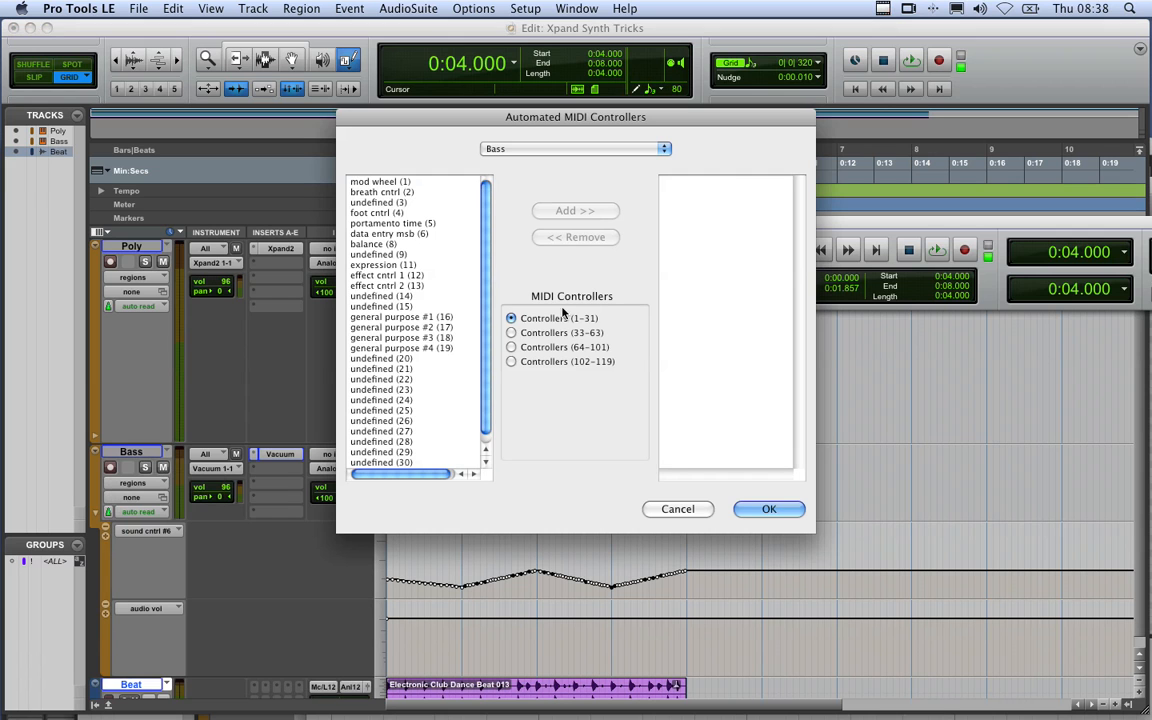
{"action": "left_click", "coordinate": [532, 348]}
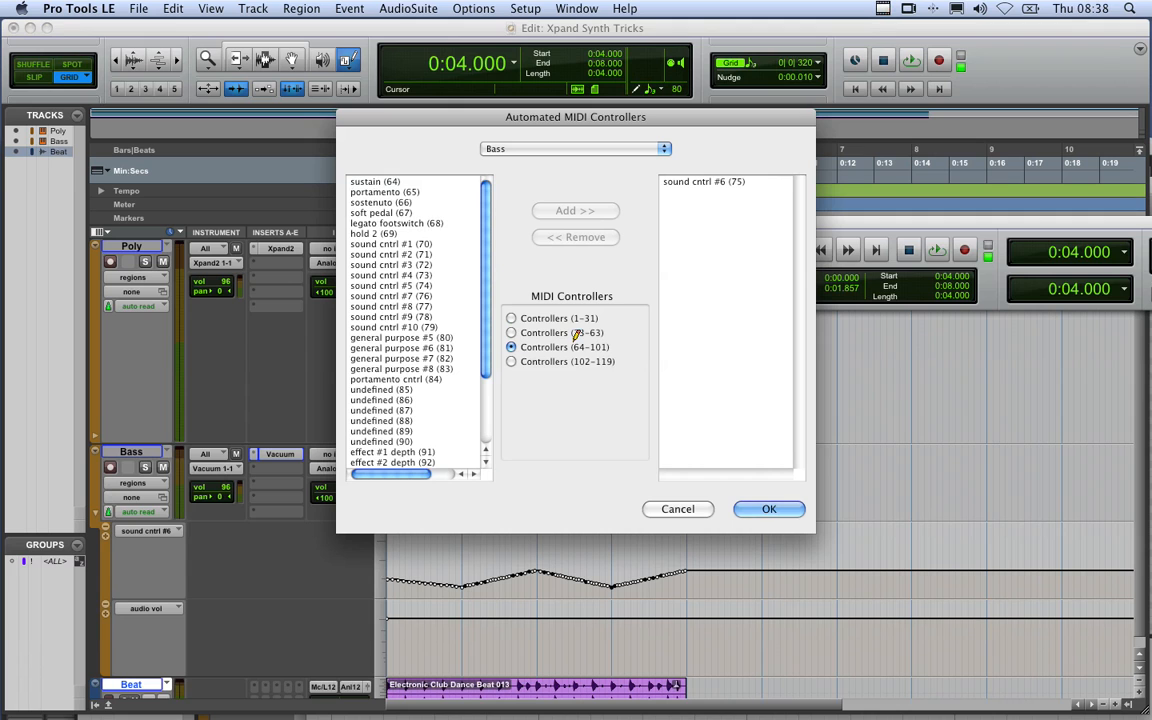
{"action": "left_click", "coordinate": [428, 294]}
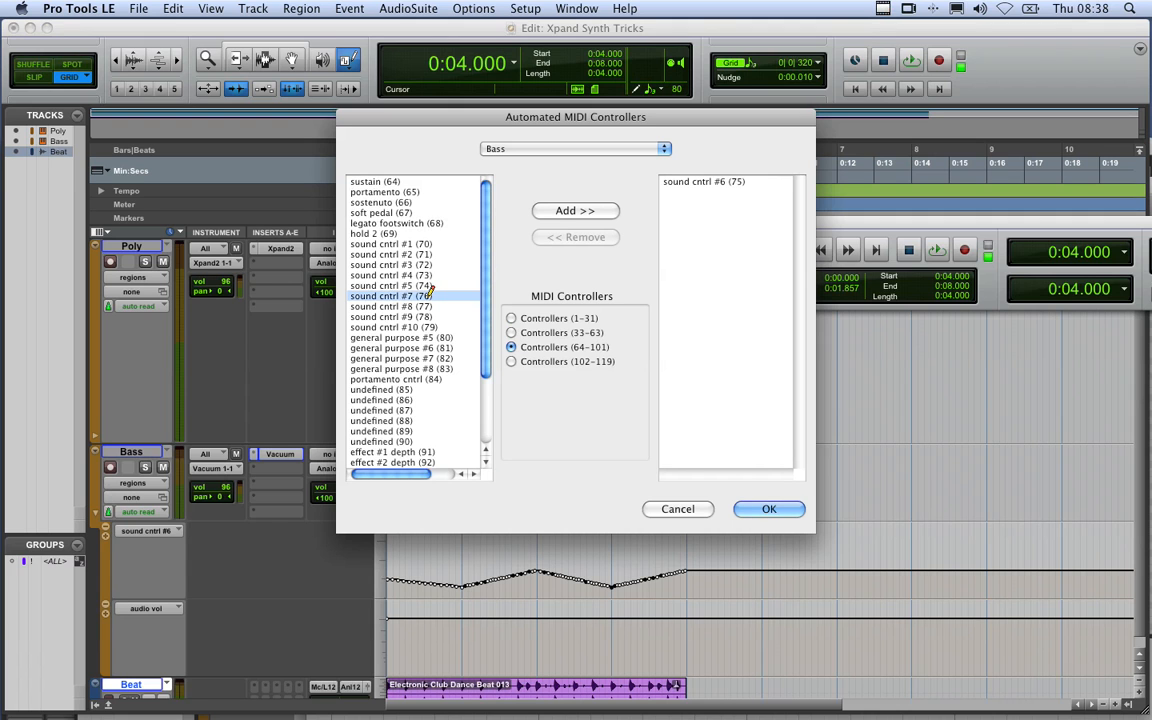
{"action": "left_click", "coordinate": [585, 211]}
{"action": "left_click", "coordinate": [768, 509]}
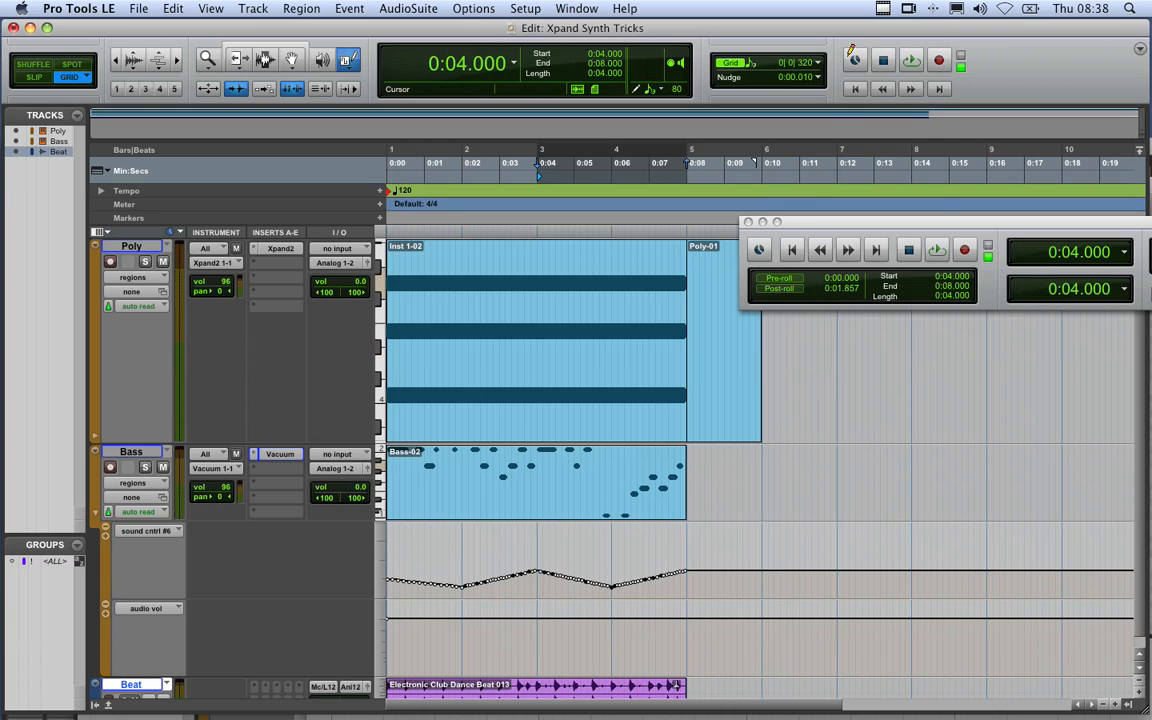
Set the grid to 1/4-note triplets (0|0|640).
{"action": "left_click", "coordinate": [800, 62]}
{"action": "left_click", "coordinate": [858, 49]}
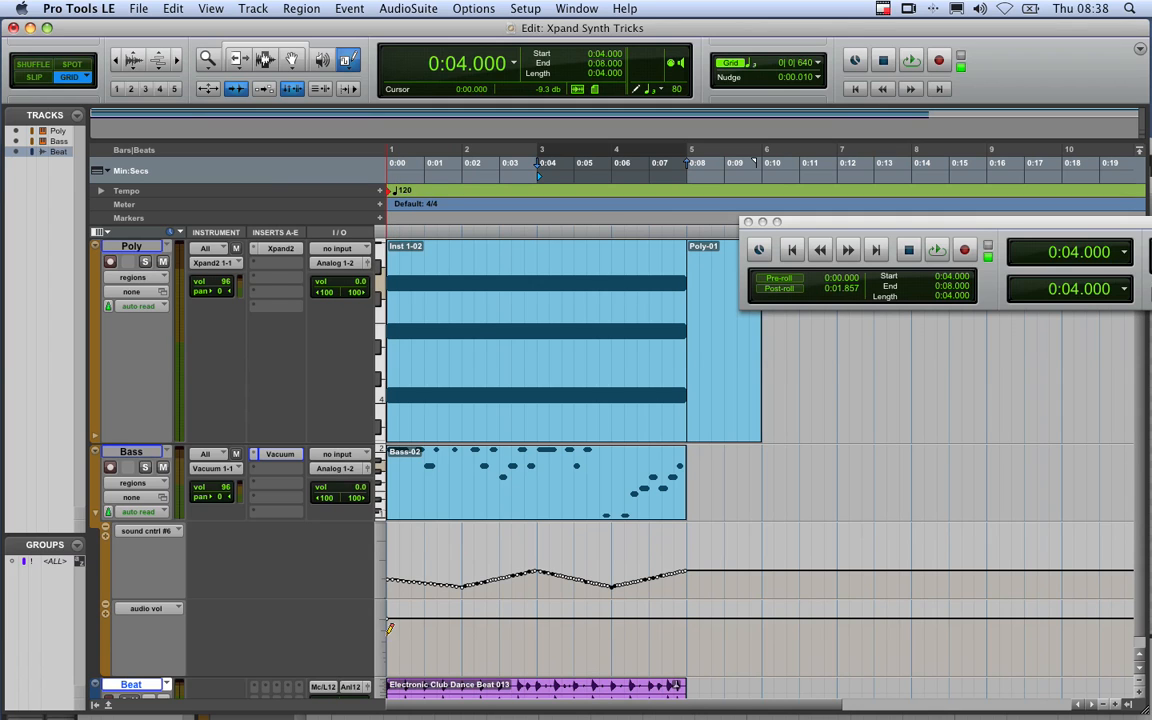
Try a square wave across bars 1 to 4 of the Bass audio vol lane, play it, and undo it.
{"action": "mouse_move", "coordinate": [390, 628]}
{"action": "left_mouse_down"}
{"action": "mouse_move", "coordinate": [470, 610]}
{"action": "mouse_move", "coordinate": [686, 614]}
{"action": "left_mouse_up"}
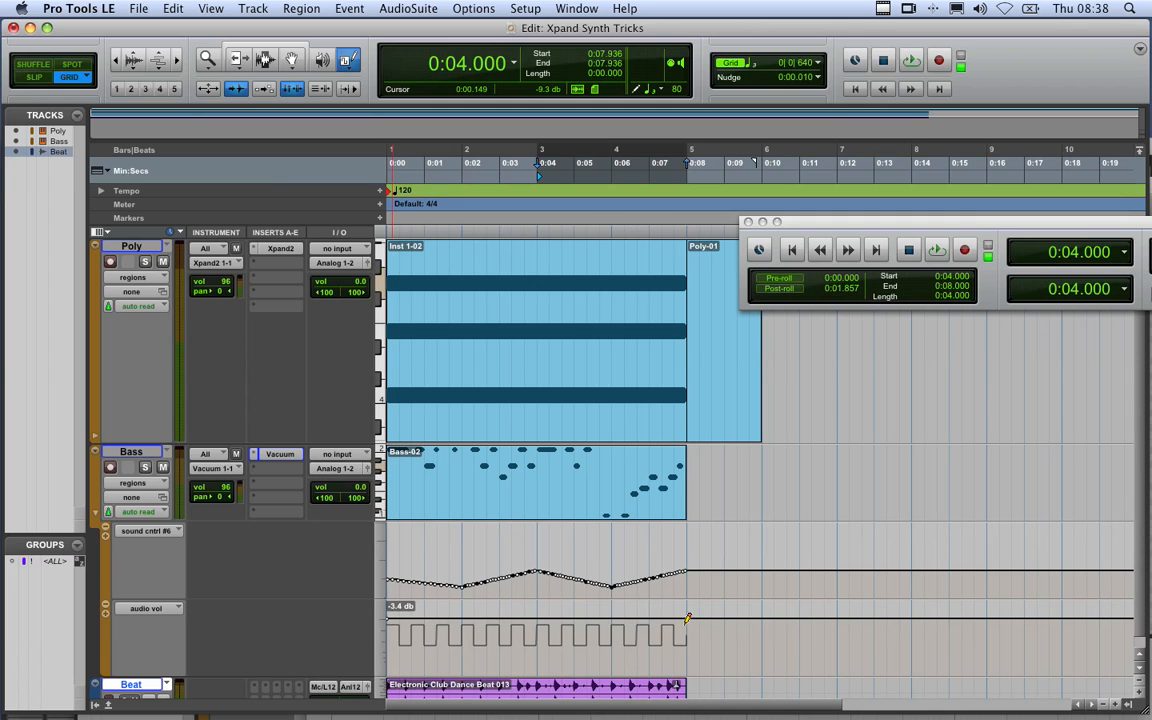
{"action": "key", "text": "space"}
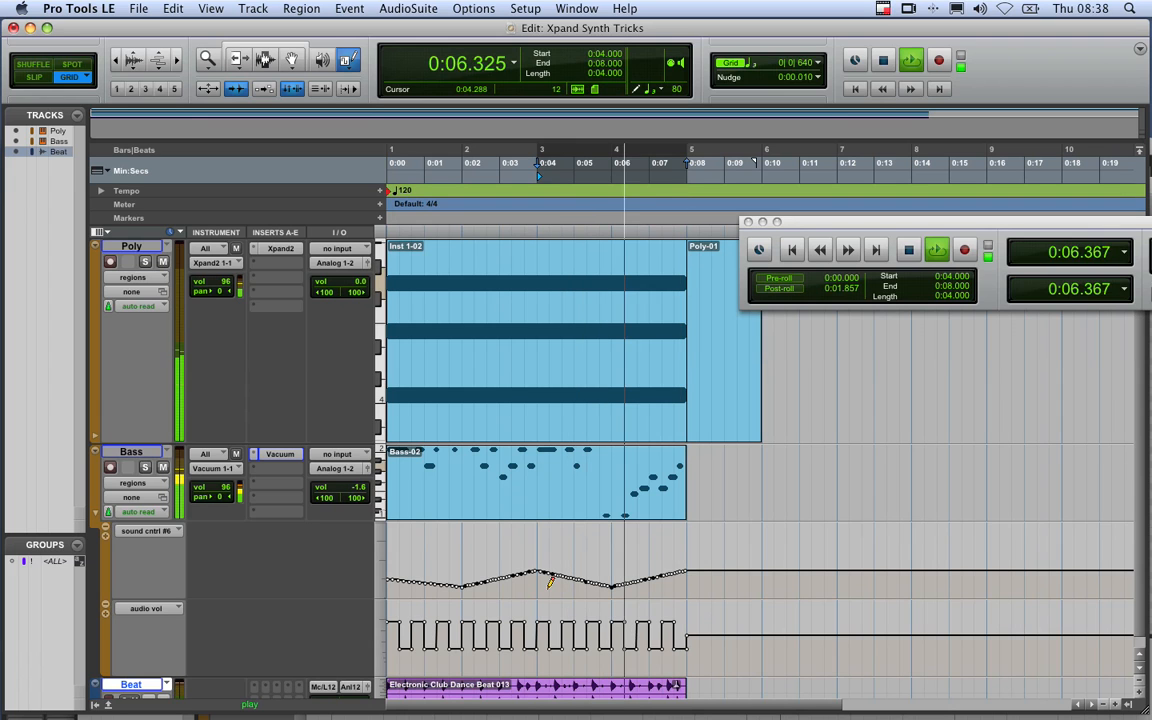
{"action": "key", "text": "space"}
{"action": "key", "text": "super+z"}
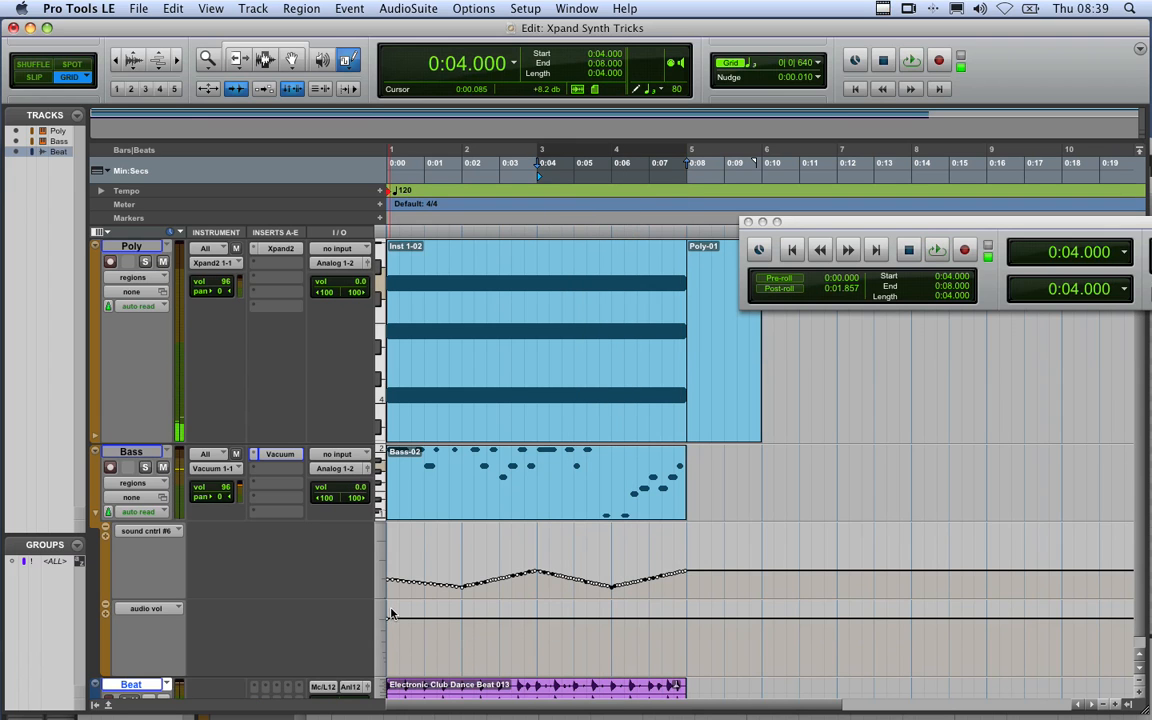
Switch the Bass track's audio vol lane to the sound cntrl #7 controller.
{"action": "left_click", "coordinate": [146, 608]}
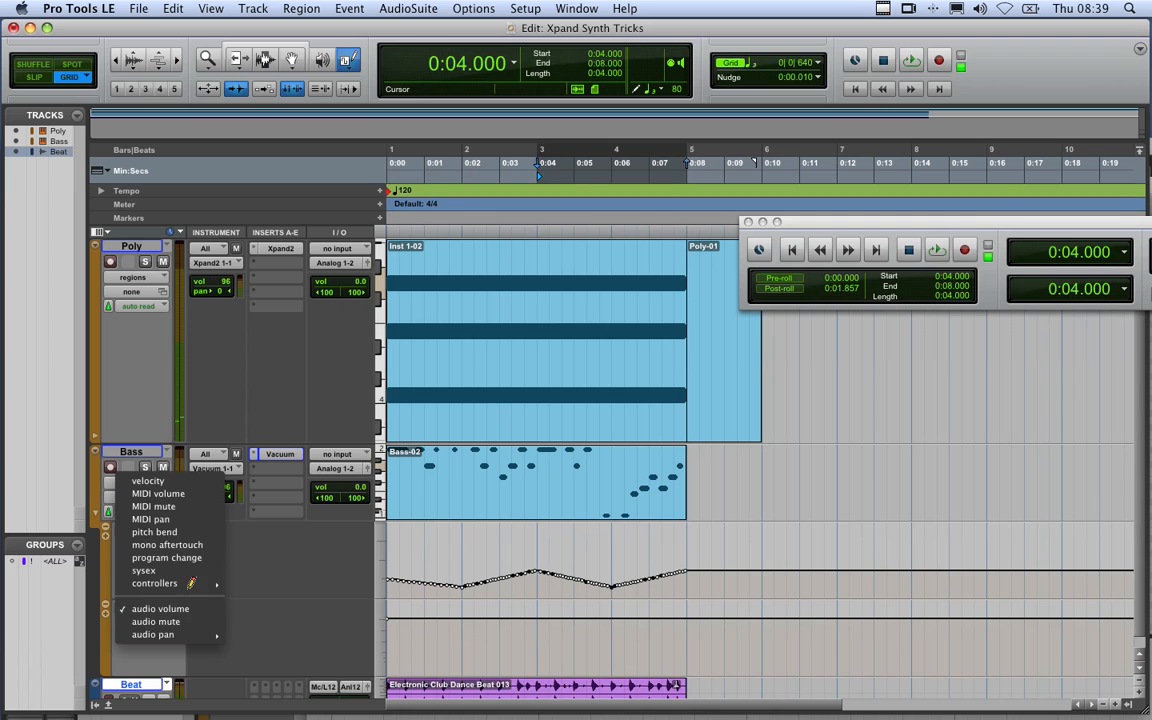
{"action": "mouse_move", "coordinate": [191, 583]}
{"action": "left_click", "coordinate": [268, 595]}
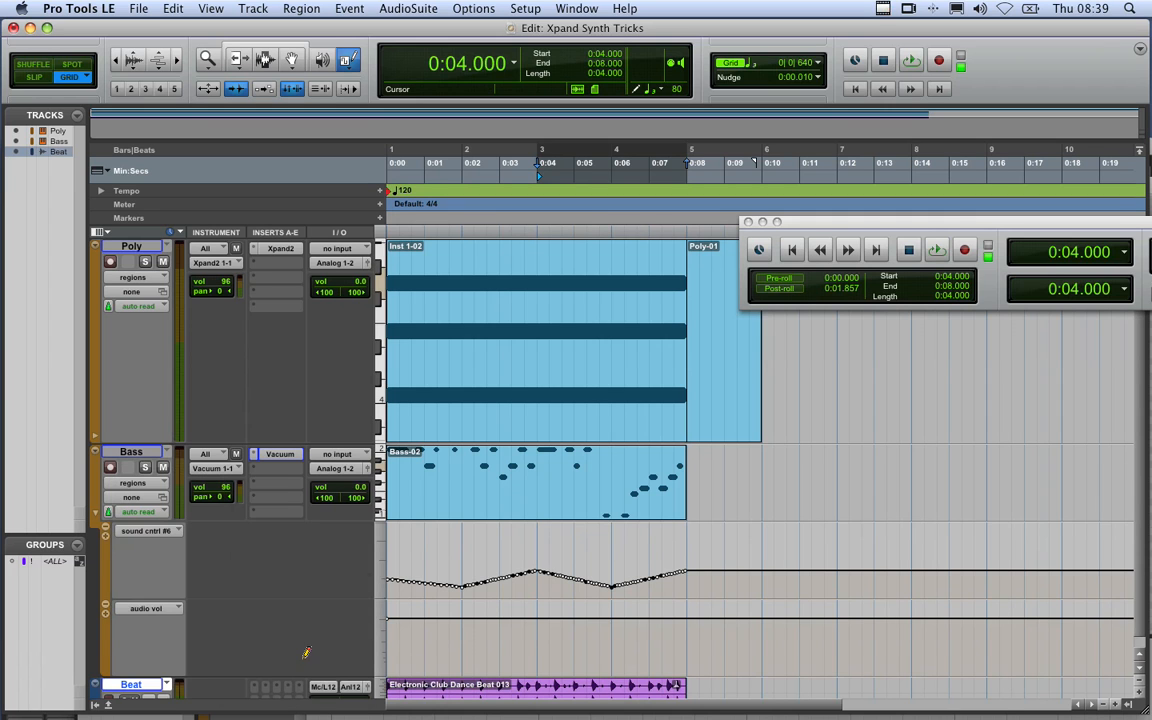
Draw a triplet square wave across bars 1 to 4 of the Bass sound cntrl #7 lane and play it.
{"action": "mouse_move", "coordinate": [398, 622]}
{"action": "left_mouse_down"}
{"action": "mouse_move", "coordinate": [430, 621]}
{"action": "mouse_move", "coordinate": [443, 639]}
{"action": "mouse_move", "coordinate": [689, 626]}
{"action": "left_mouse_up"}
{"action": "key", "text": "space"}
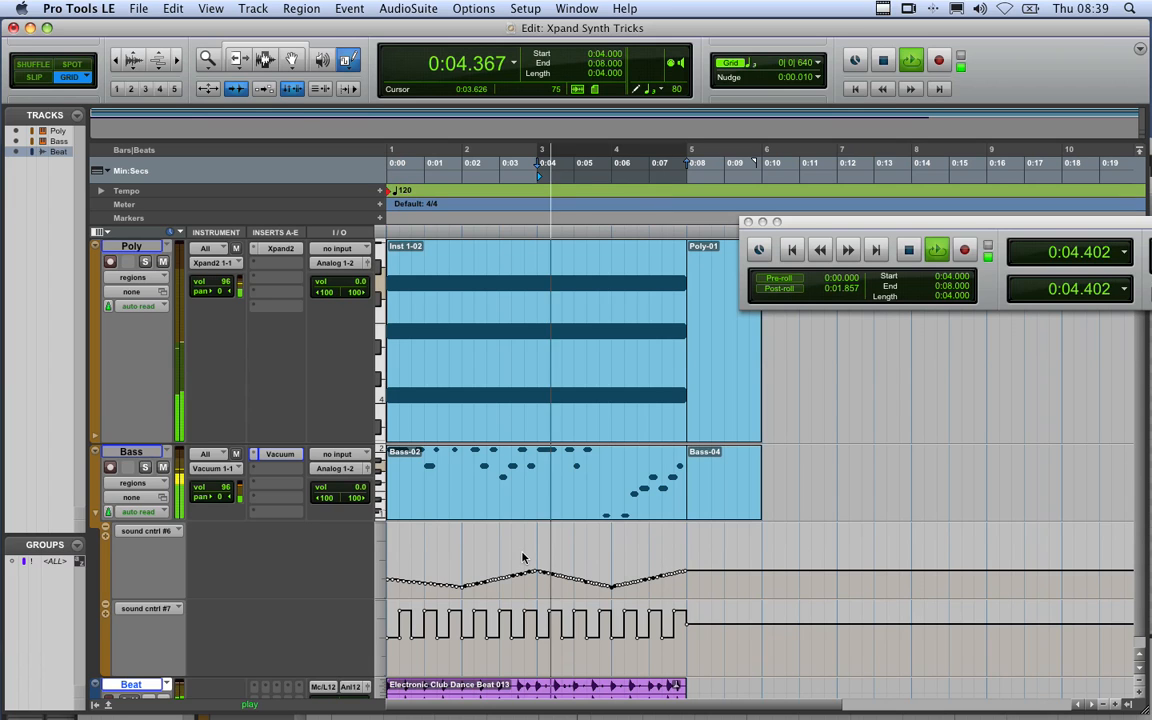
{"action": "key", "text": "space"}
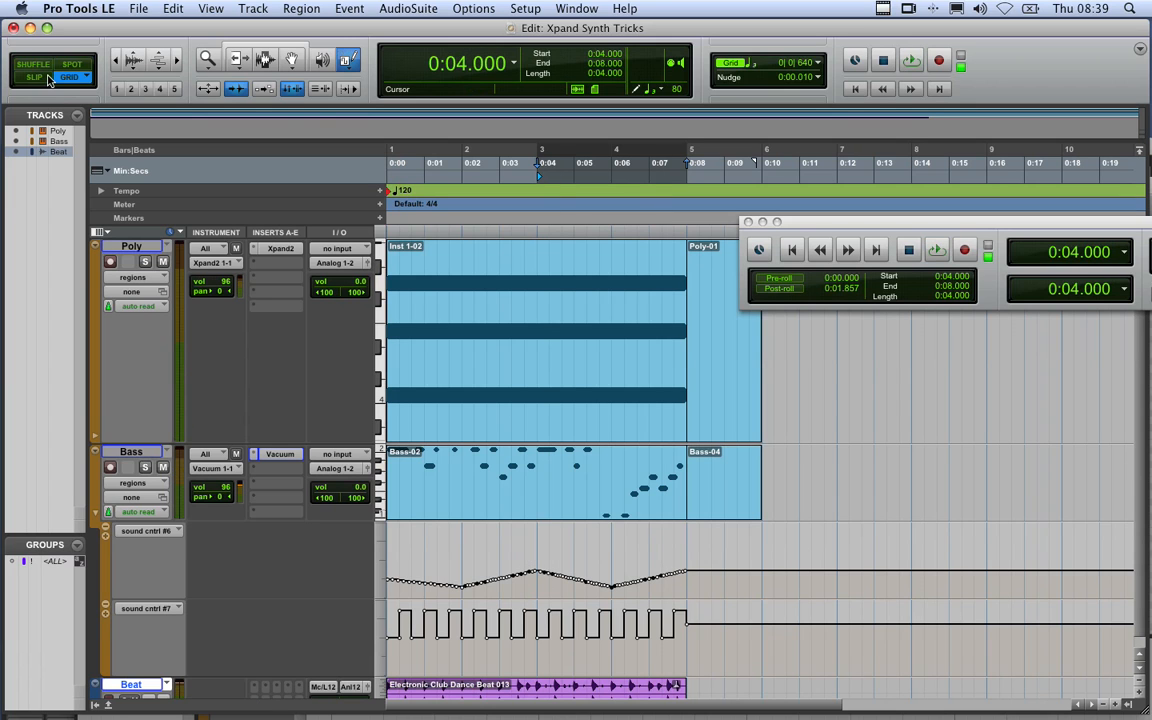
Draw a freehand rising ramp in each of bars 1 to 4 of the Bass sound cntrl #7 lane.
{"action": "left_click", "coordinate": [348, 62]}
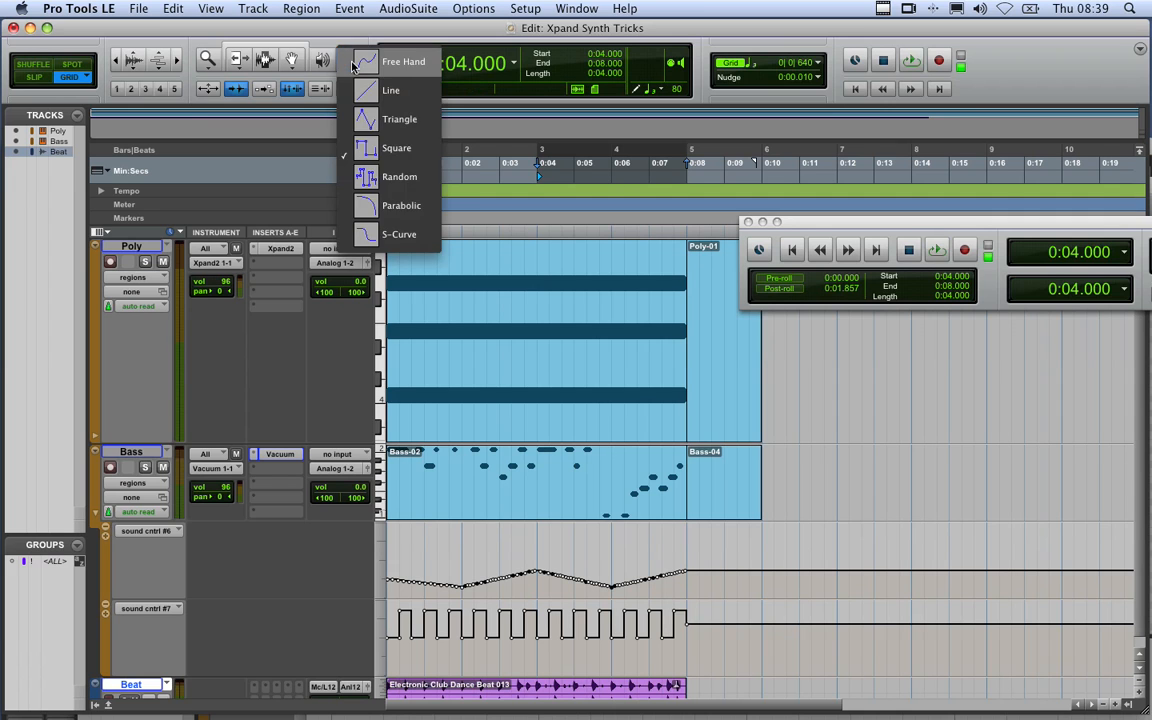
{"action": "left_click", "coordinate": [352, 66]}
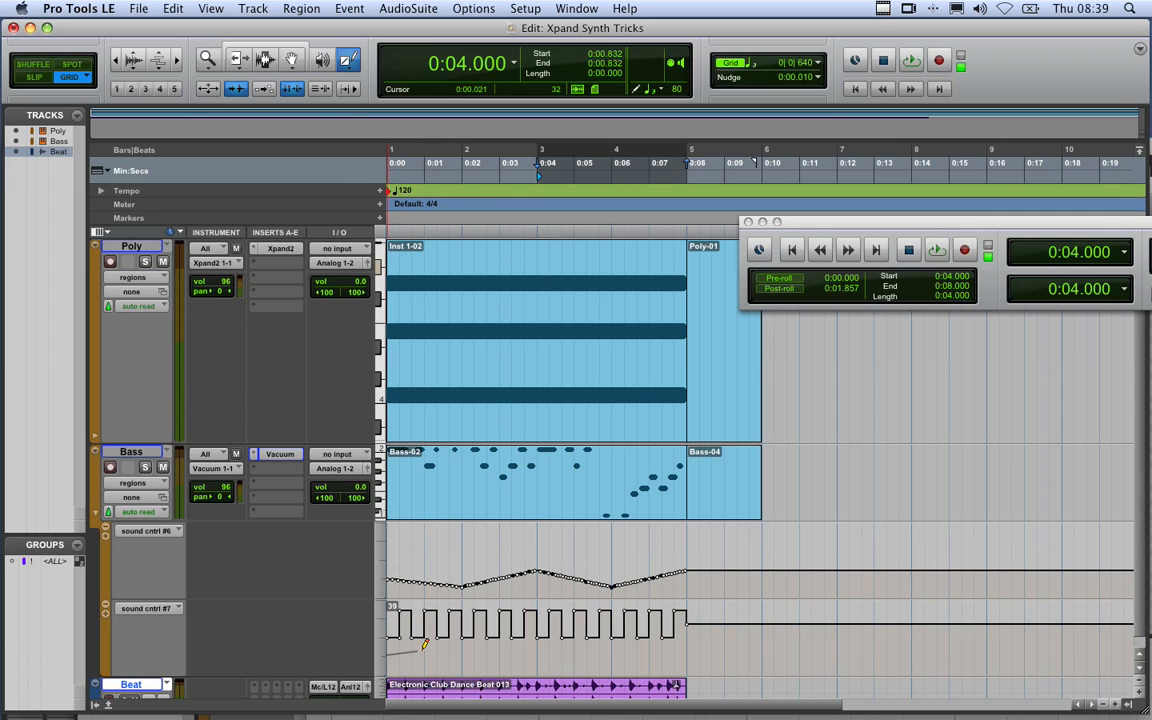
{"action": "mouse_move", "coordinate": [388, 655]}
{"action": "left_mouse_down"}
{"action": "mouse_move", "coordinate": [461, 636]}
{"action": "mouse_move", "coordinate": [540, 652]}
{"action": "mouse_move", "coordinate": [686, 638]}
{"action": "left_mouse_up"}
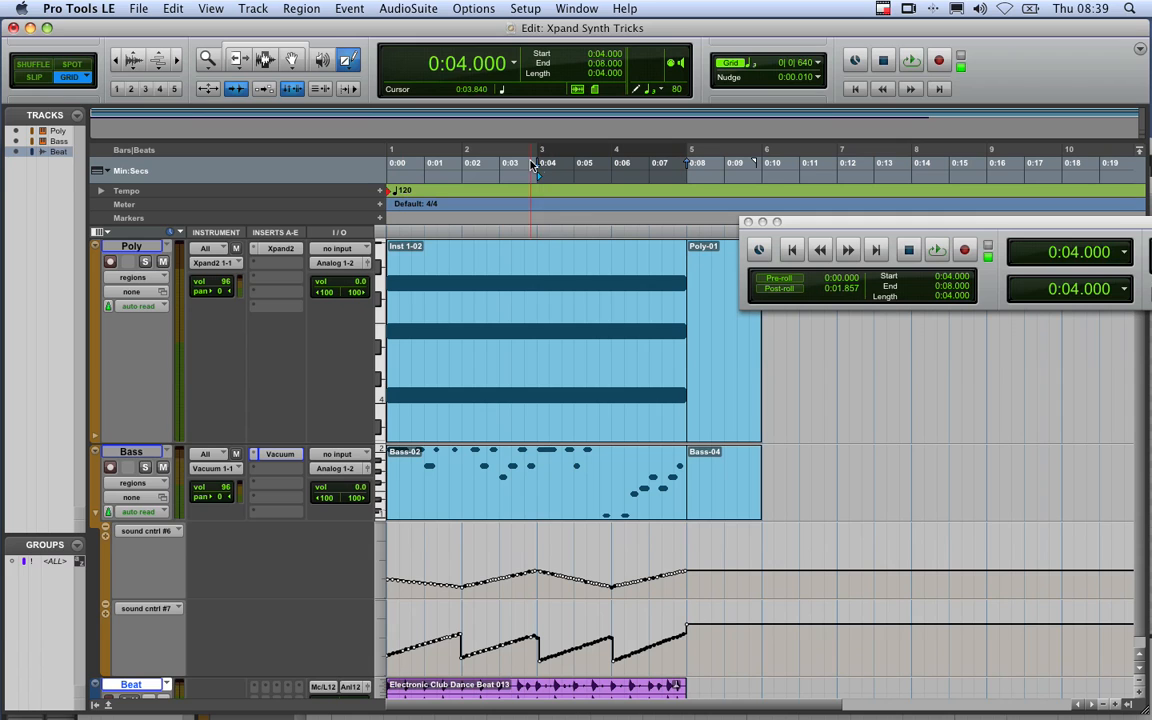
Play bars 1 to 4 from the start and watch Vacuum's LPF Reso follow the ramps.
{"action": "key", "text": "shift+Return"}
{"action": "key", "text": "space"}
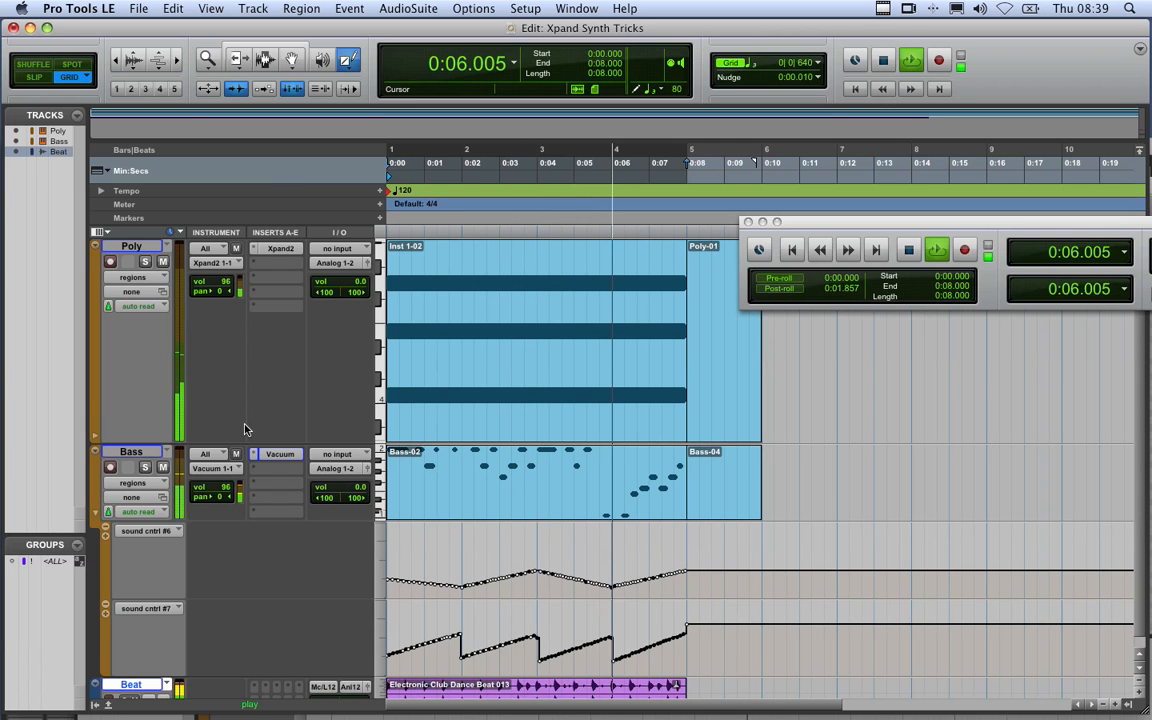
{"action": "left_click", "coordinate": [278, 455]}
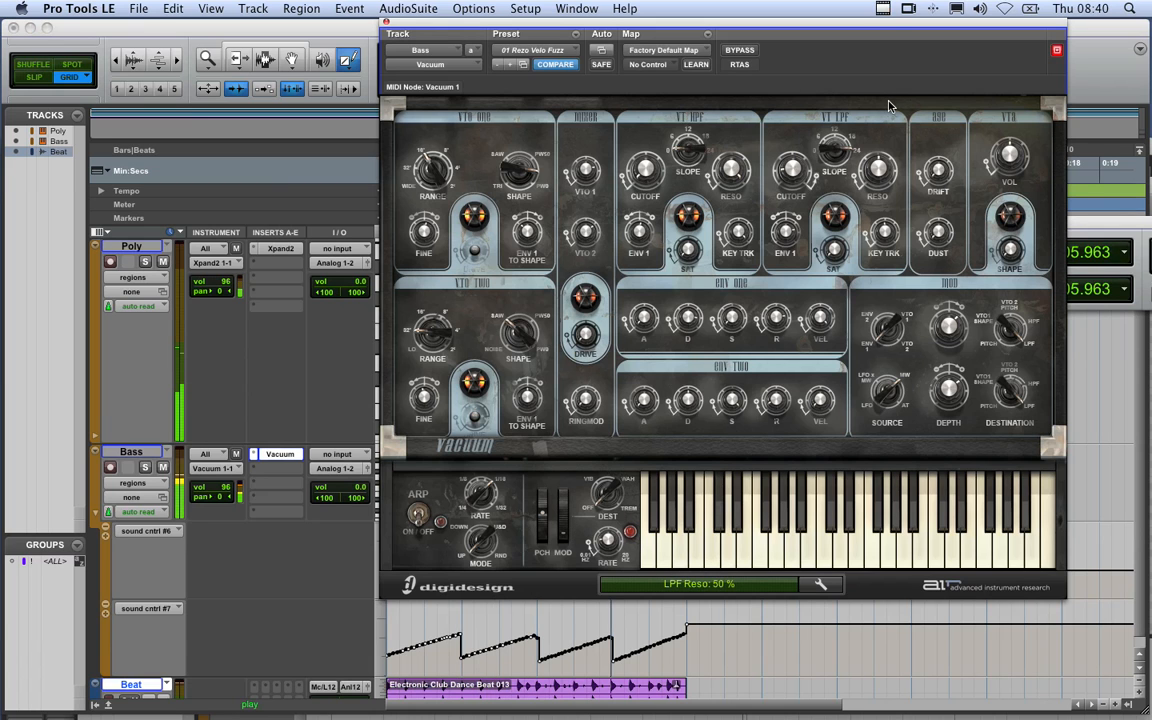
{"action": "key", "text": "space"}
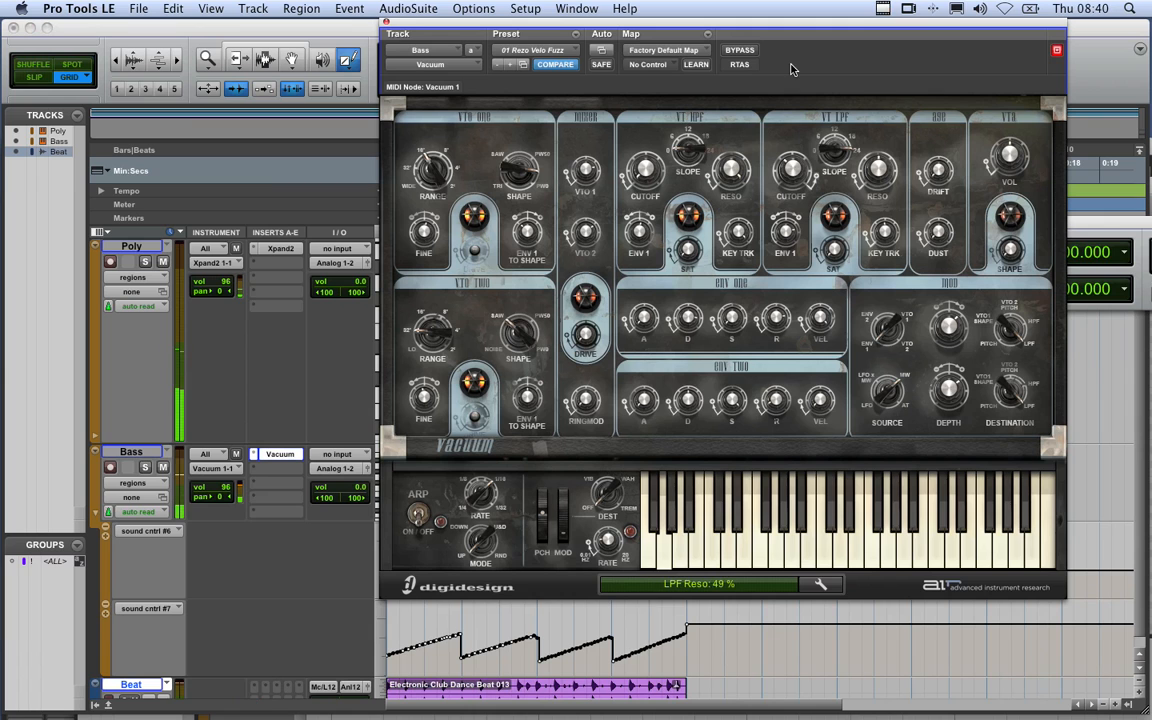
{"action": "left_click", "coordinate": [387, 27]}
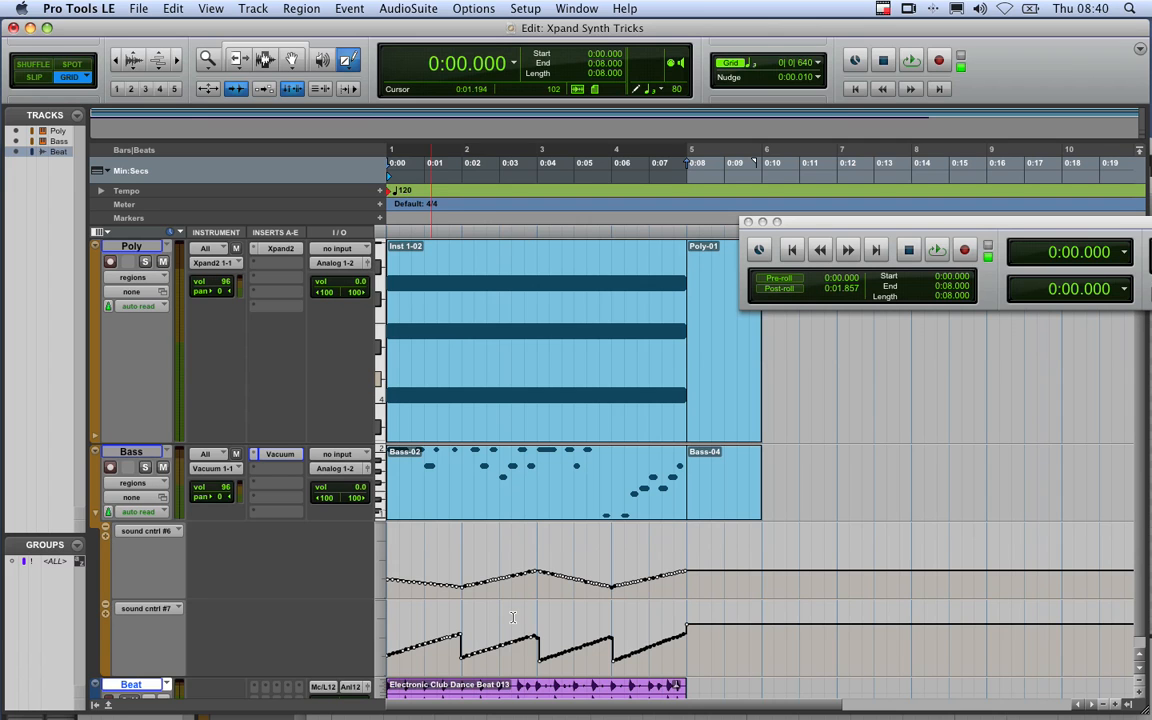
Delete the ramp automation across bars 1 to 4 of the Bass sound cntrl #7 lane.
{"action": "left_click", "coordinate": [264, 60]}
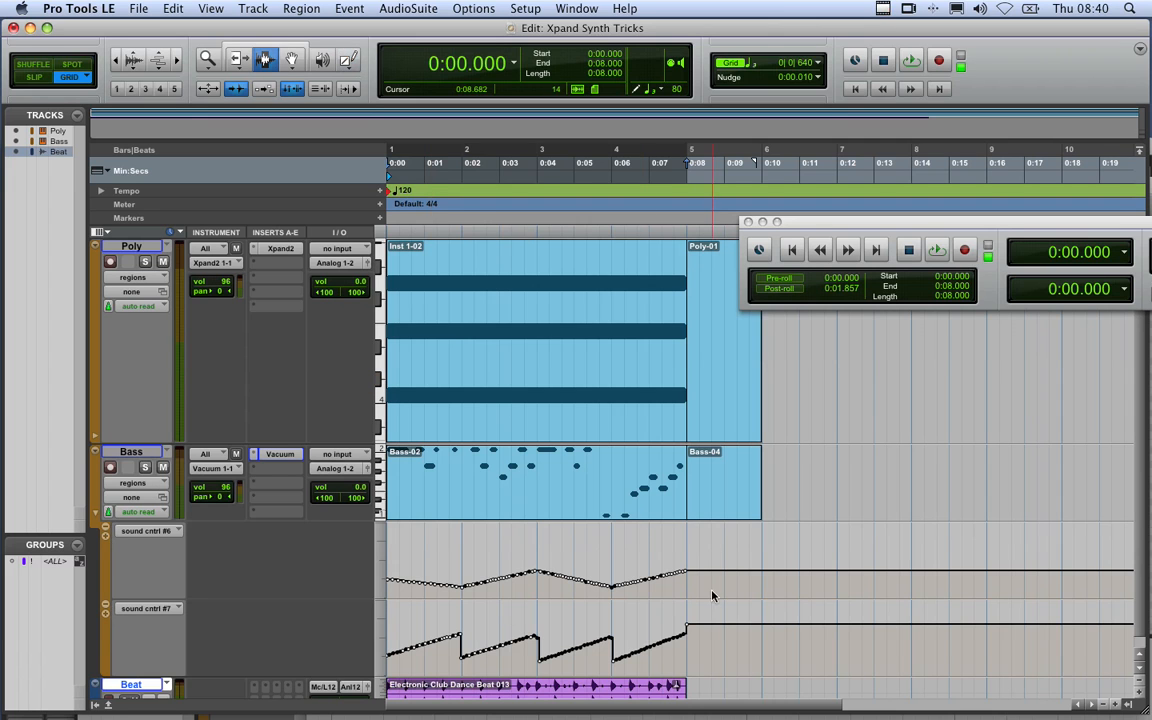
{"action": "left_click_drag", "start_coordinate": [705, 640], "coordinate": [312, 658]}
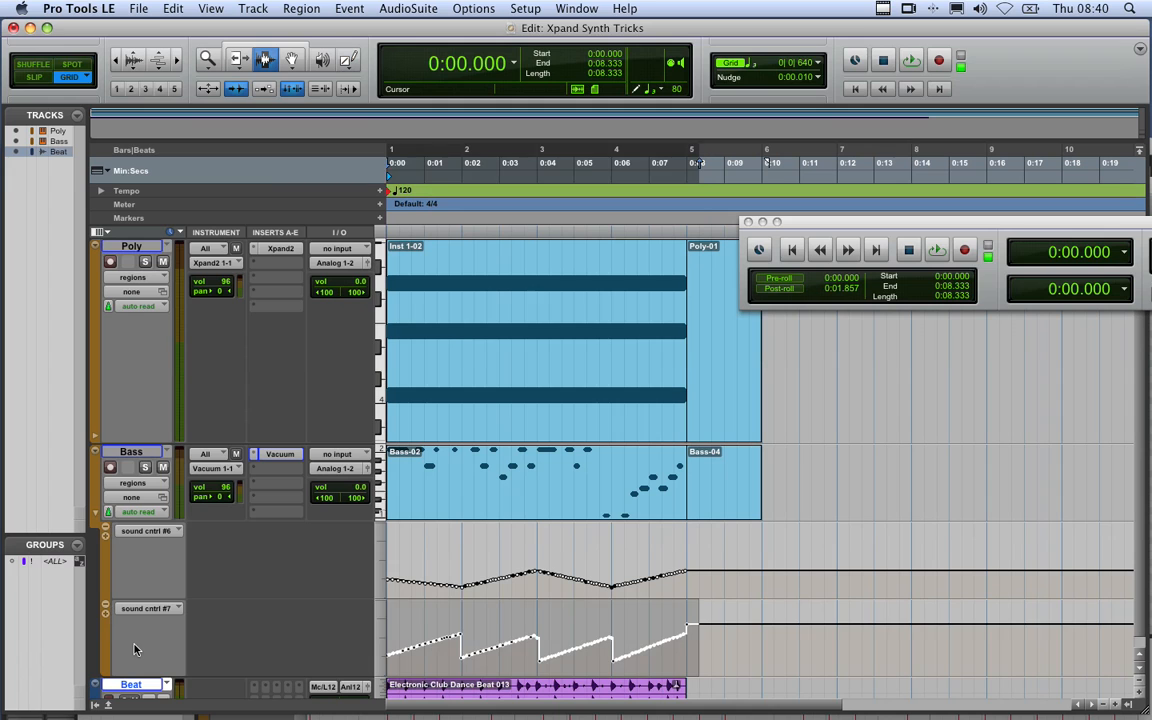
{"action": "key", "text": "Delete"}
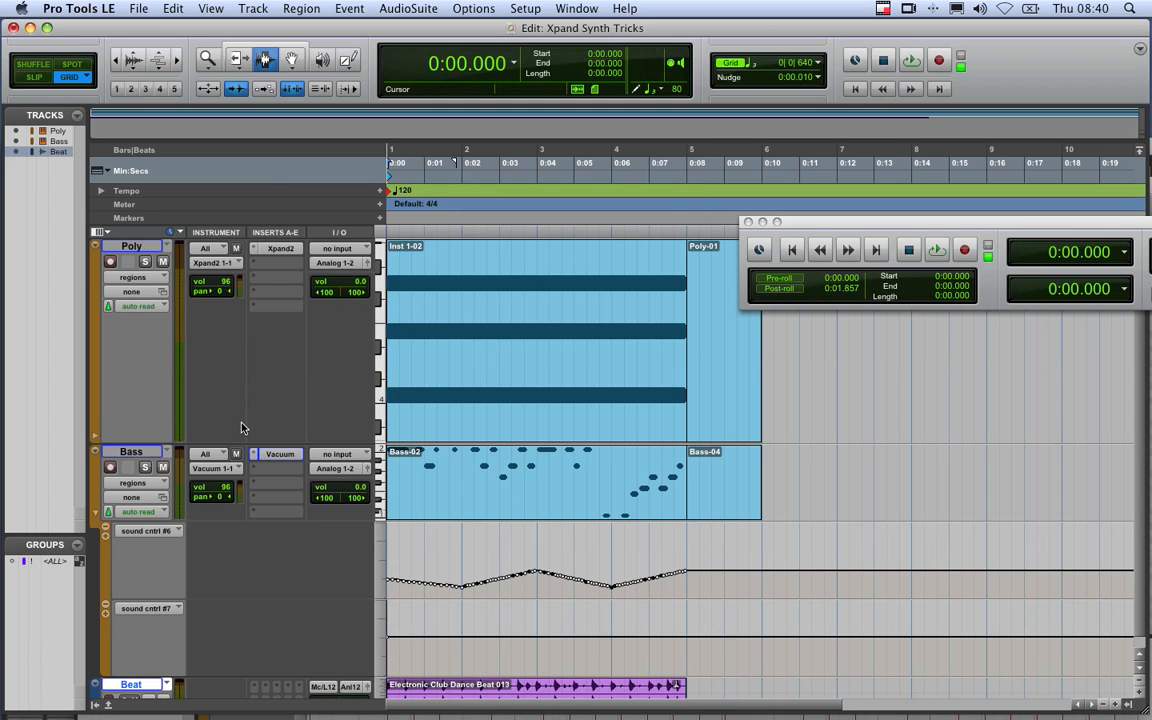
Switch to the Pencil tool and review the grid note values and the available pencil shapes.
{"action": "left_click", "coordinate": [348, 61]}
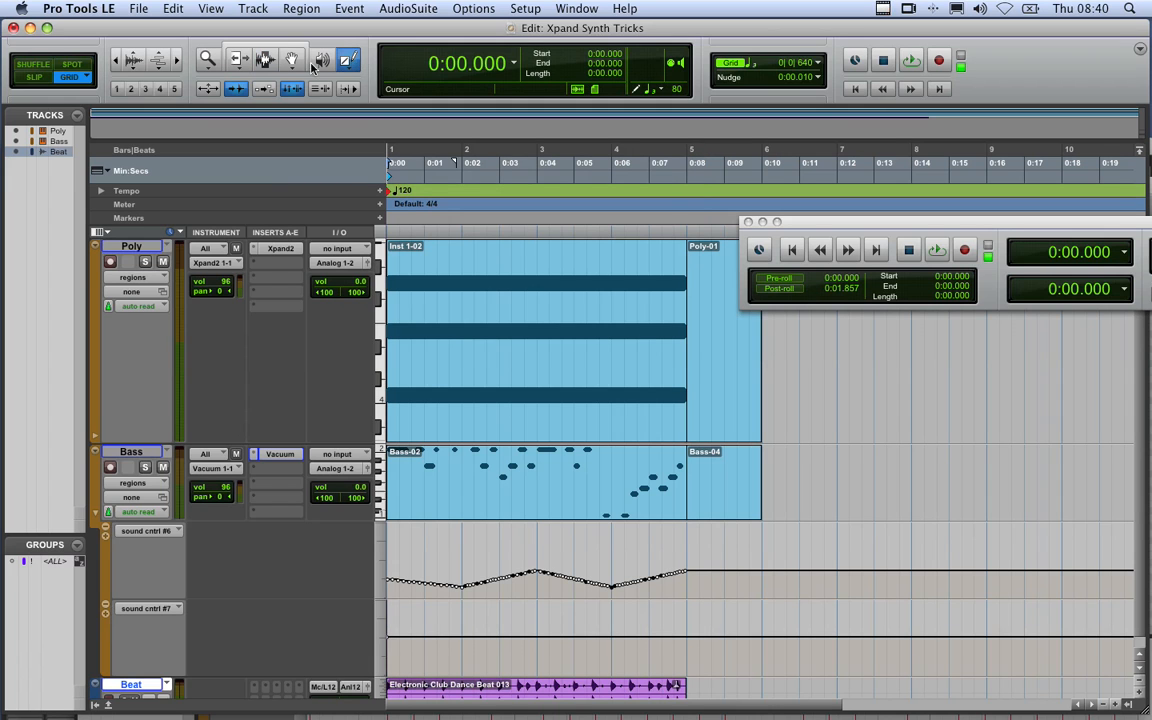
{"action": "left_click", "coordinate": [820, 62]}
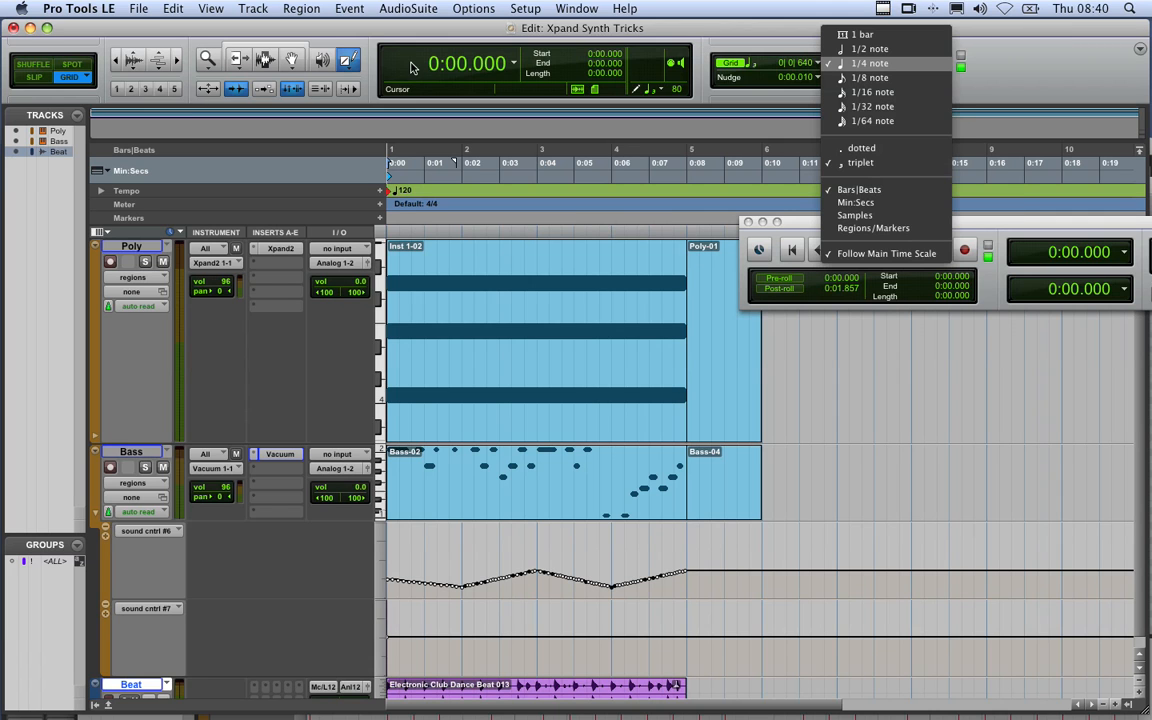
{"action": "left_click", "coordinate": [345, 63]}
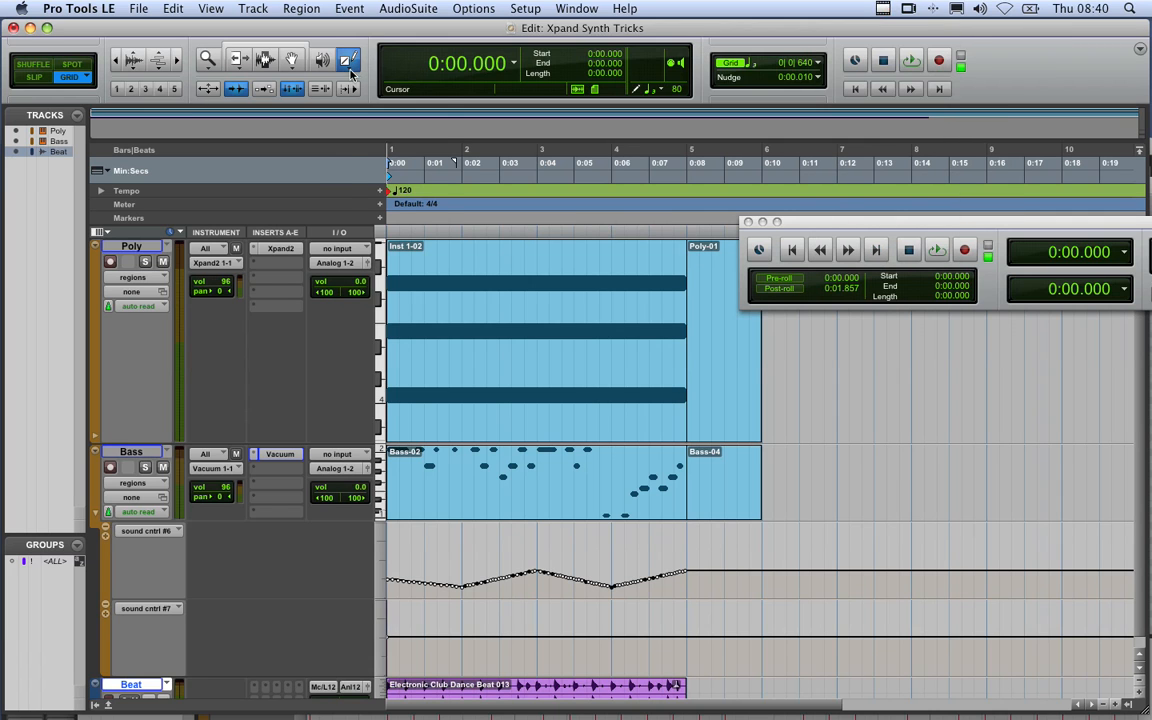
{"action": "left_click", "coordinate": [349, 66]}
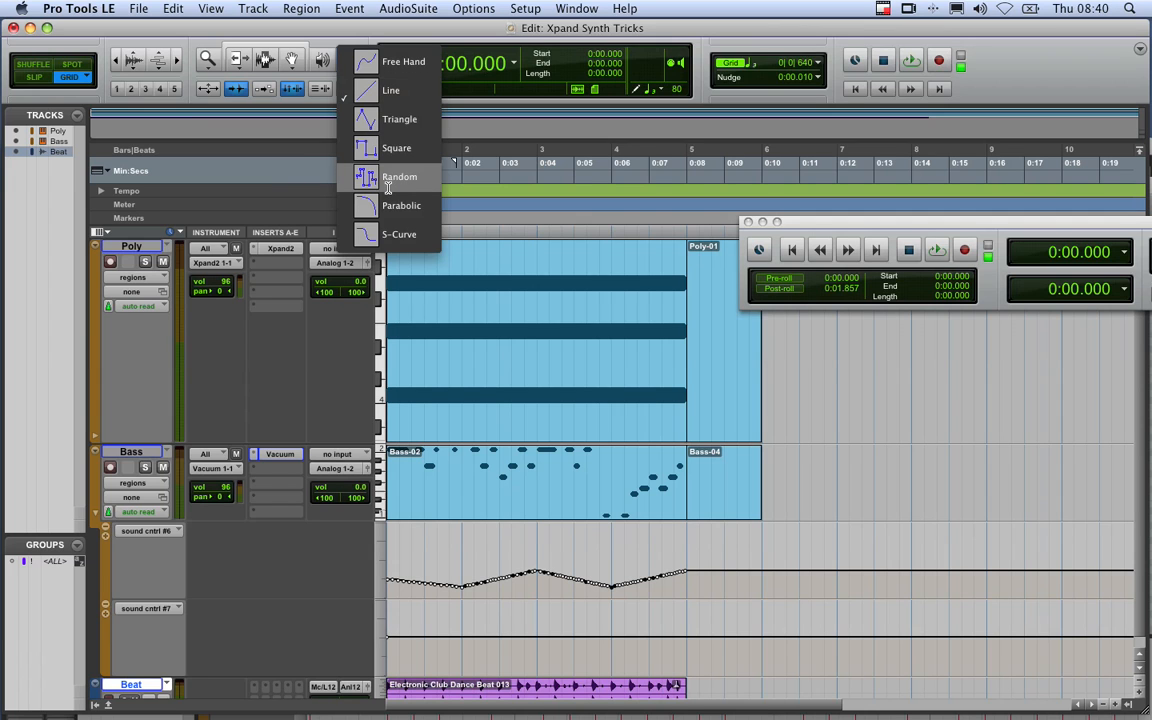
{"action": "left_click", "coordinate": [348, 60]}
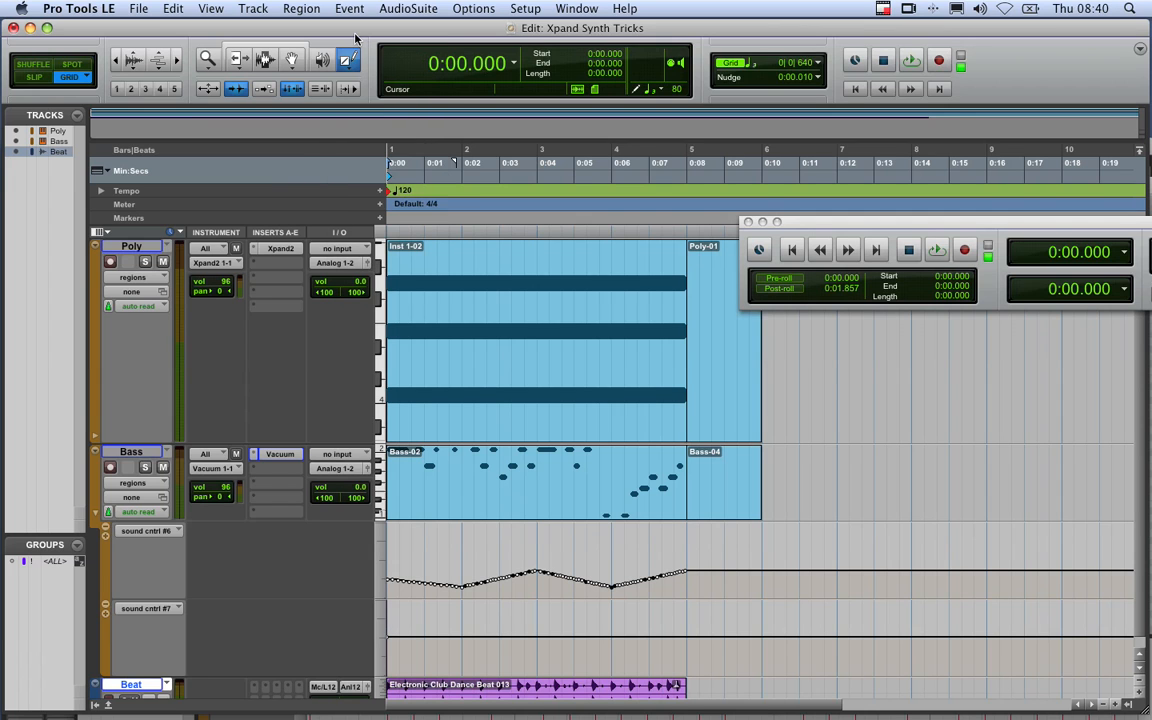
Move the Transport window over the start of the Poly track so that all its controls are in view.
{"action": "left_click_drag", "start_coordinate": [790, 221], "coordinate": [407, 210]}
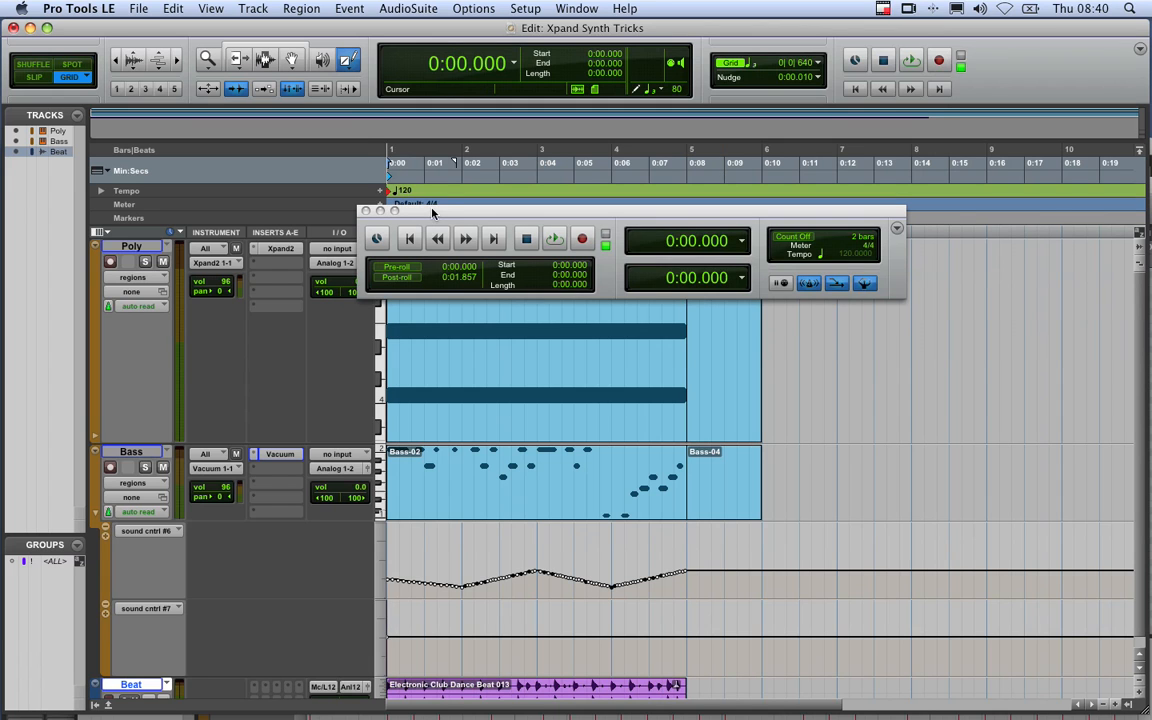